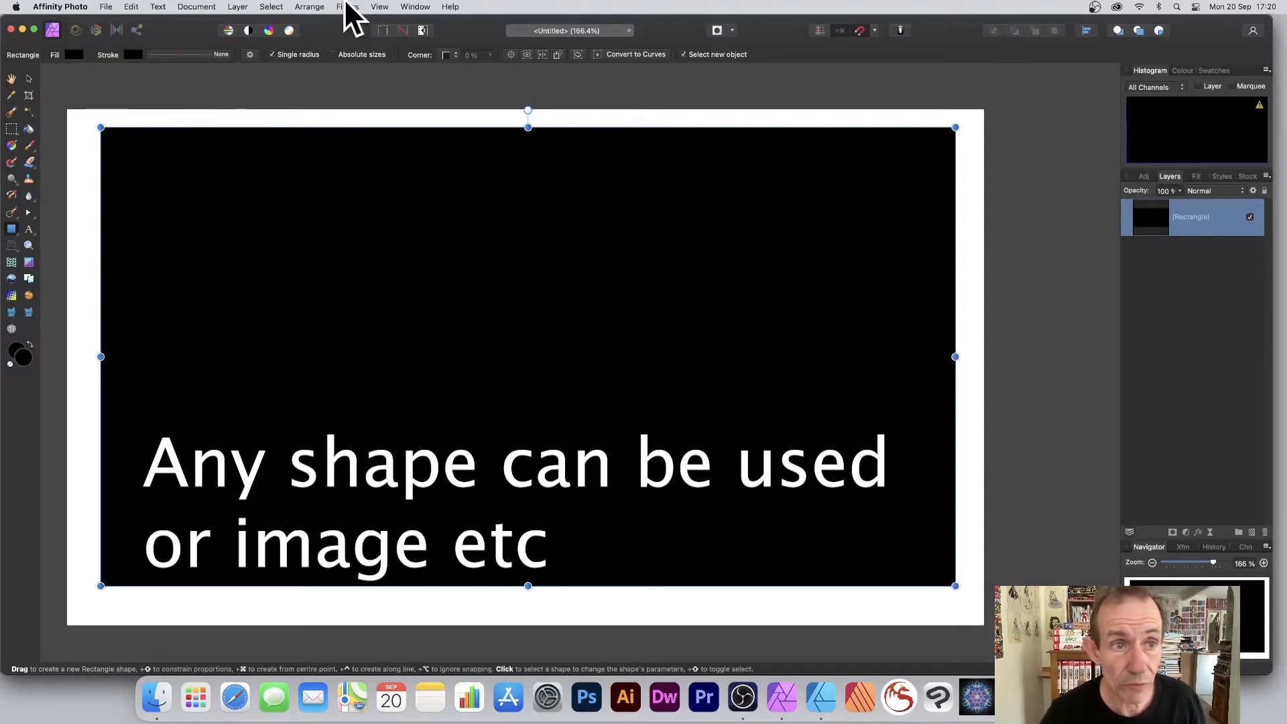
# Add a live Procedural Texture filter to the black rectangle and widen its dialog for long equations.
pyautogui.click(236, 8)
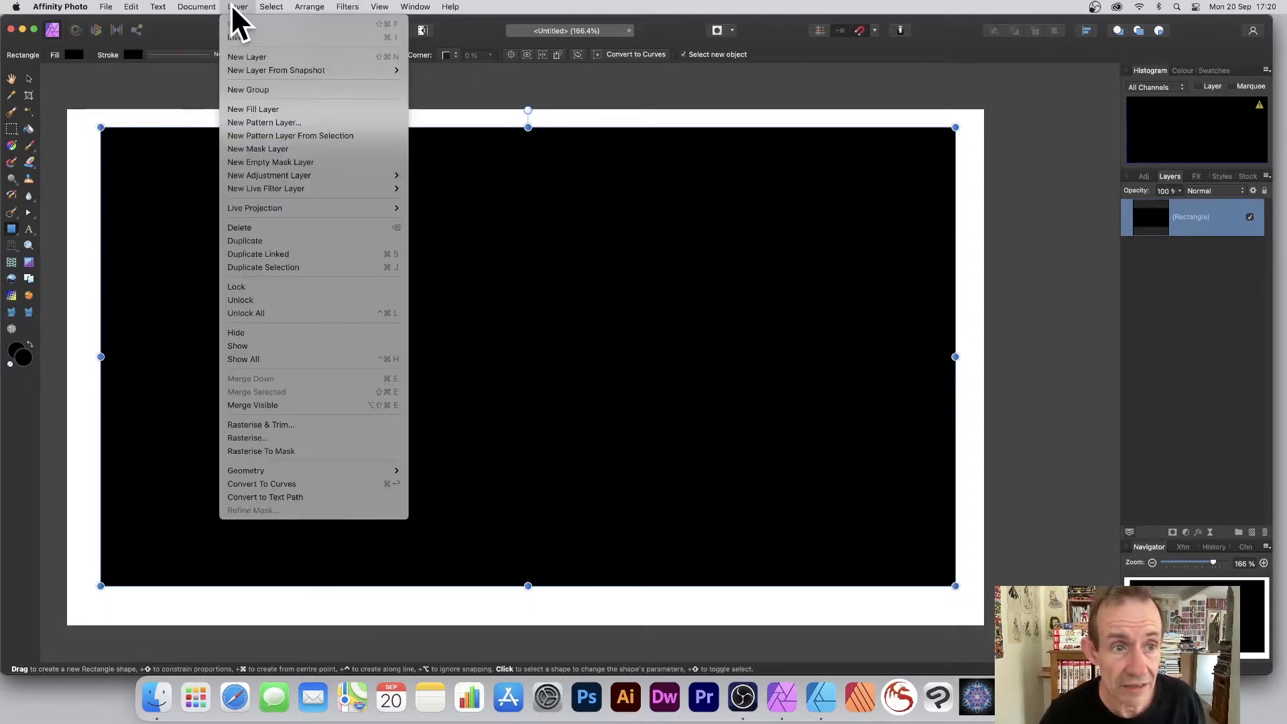
pyautogui.moveTo(250, 188)
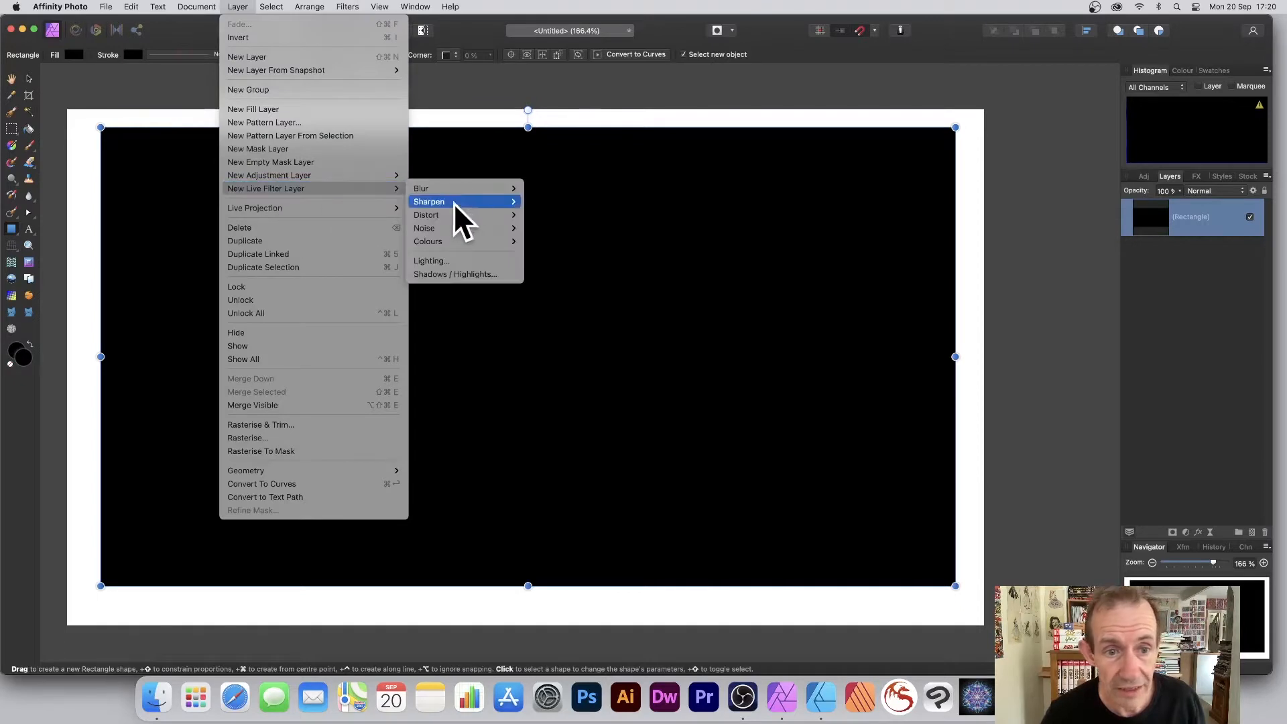
pyautogui.moveTo(443, 240)
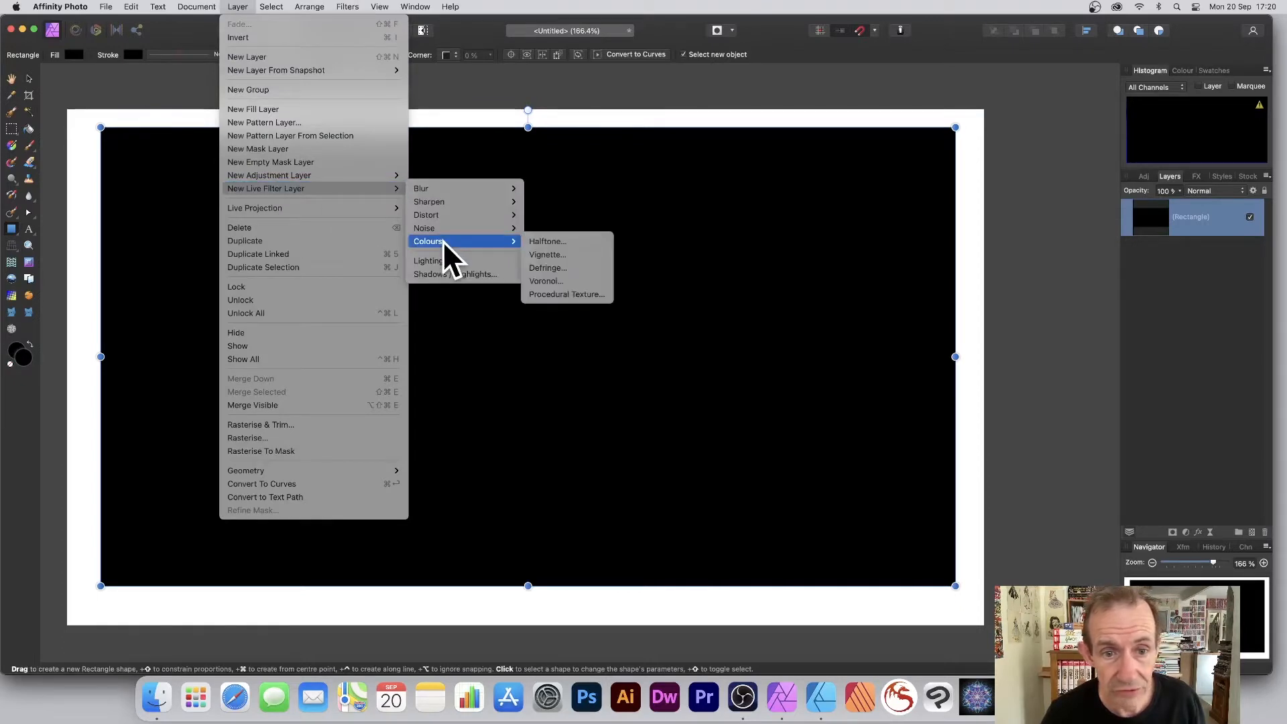
pyautogui.click(578, 294)
pyautogui.moveTo(976, 380); pyautogui.dragTo(560, 168)
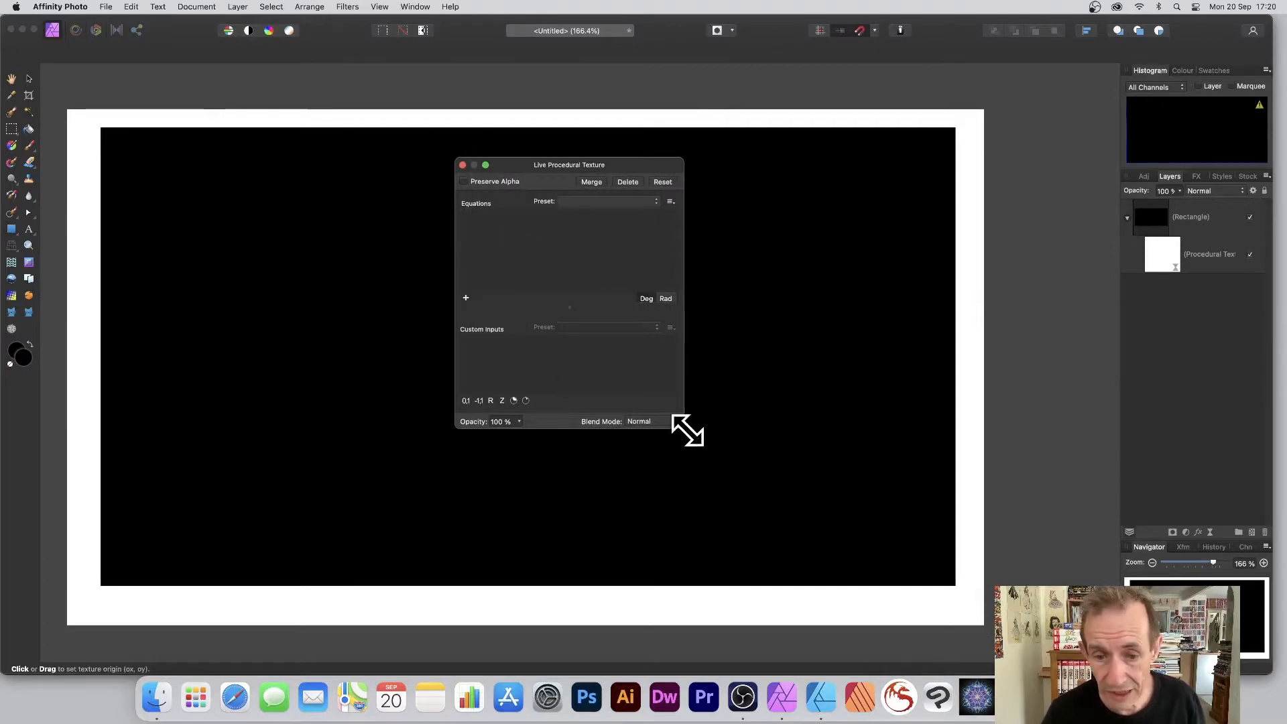
pyautogui.moveTo(683, 427); pyautogui.dragTo(1001, 453)
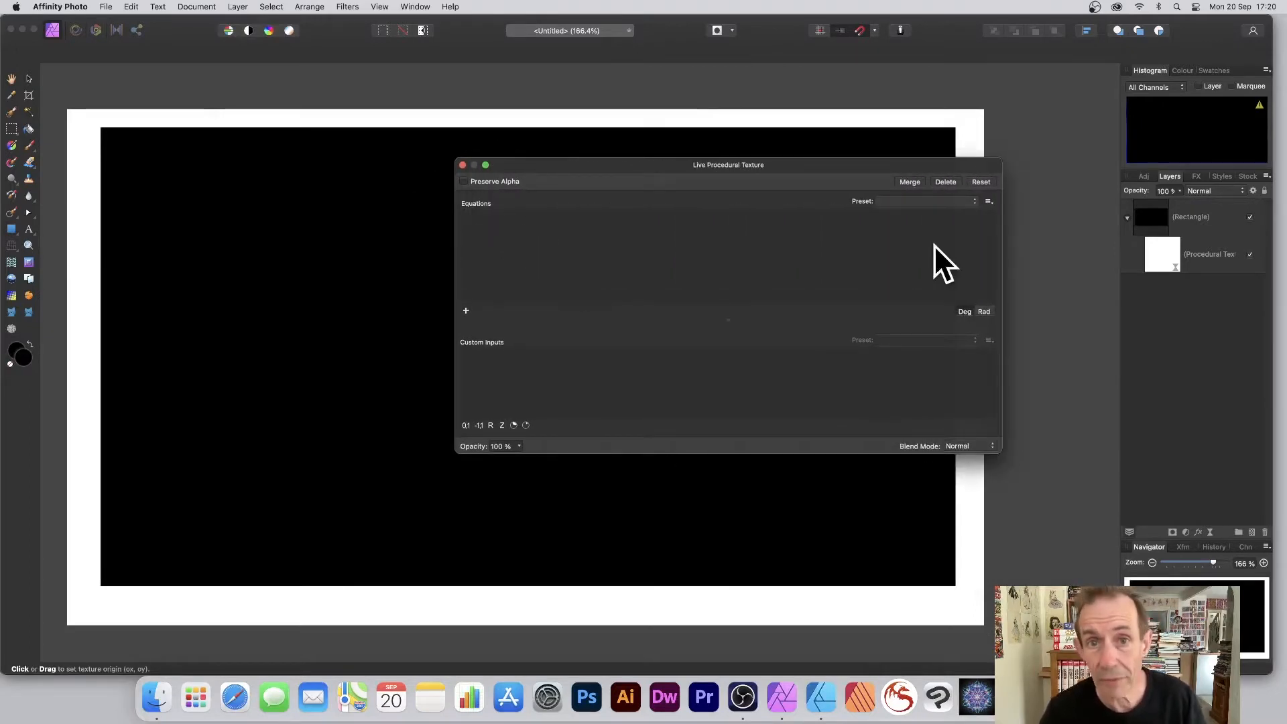
# Add three equations to the procedural texture, one each for the red, green and blue channels.
pyautogui.click(466, 310)
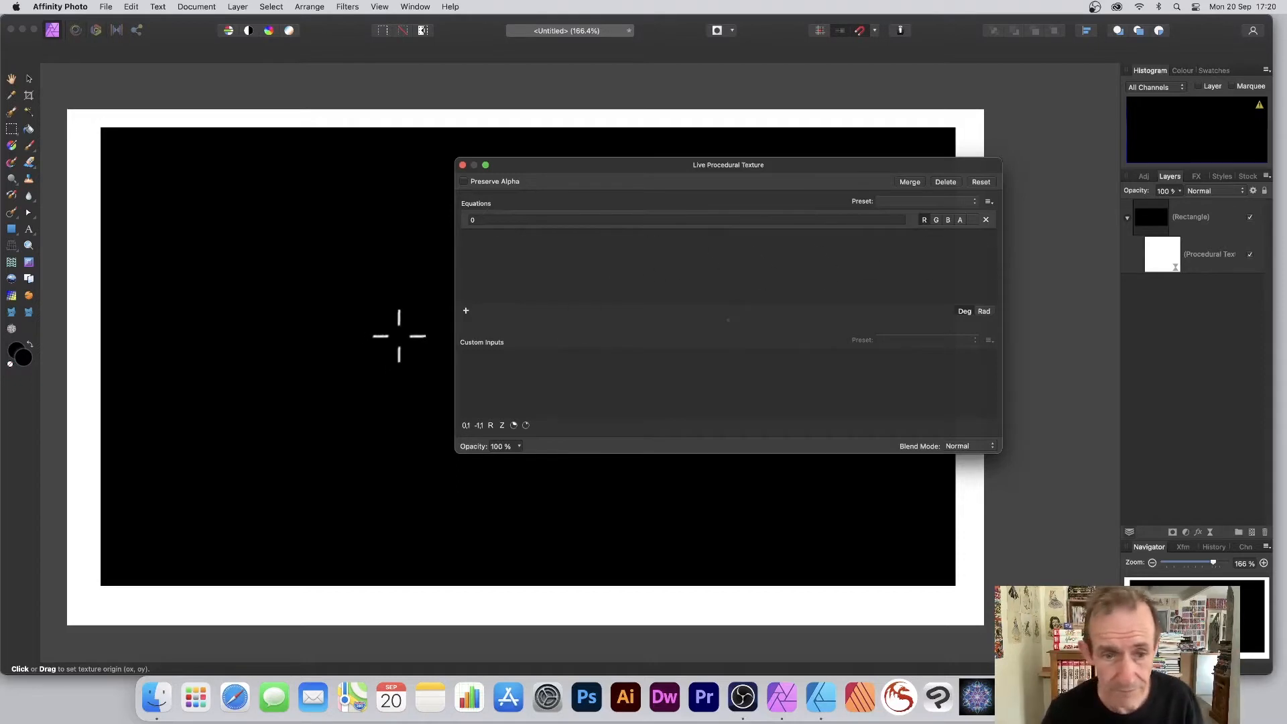
pyautogui.click(465, 310)
pyautogui.click(466, 310)
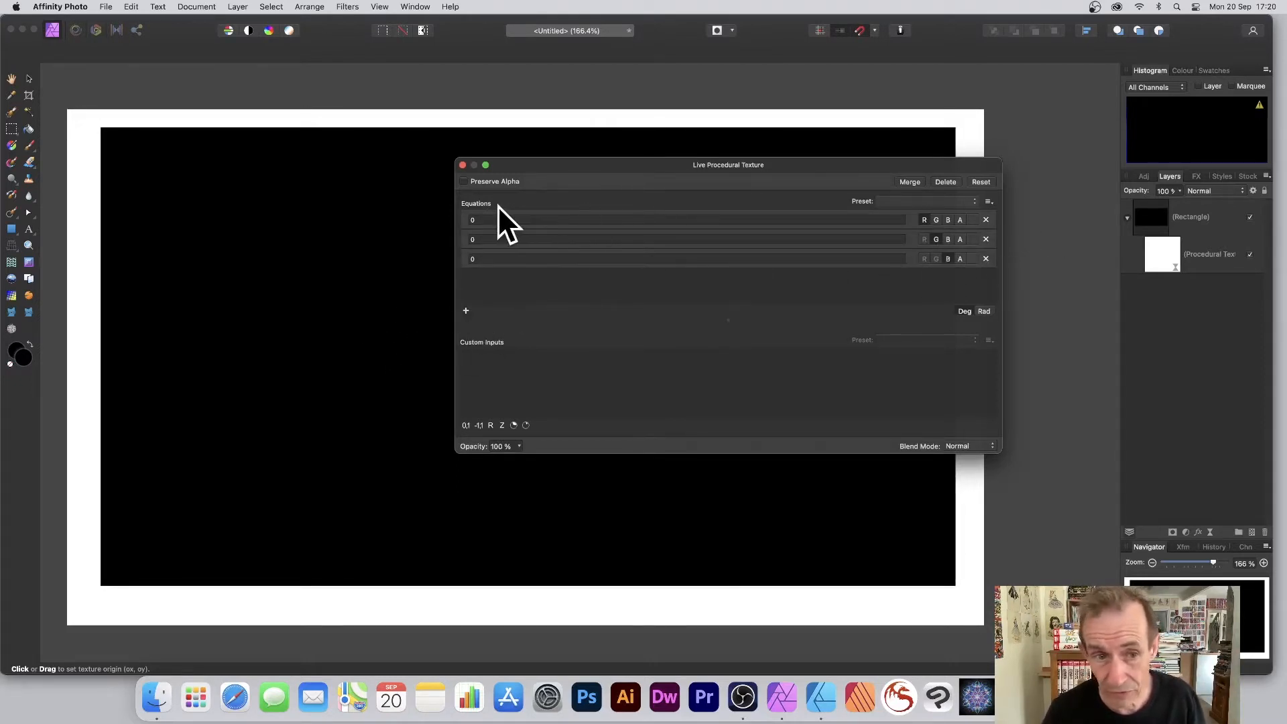
# Set the red channel equation to smoothosc((6*(rx+100)*rx+3*(ry+300)*ry)/(100*w),1) and move the texture origin to the rectangle's lower-left area.
pyautogui.doubleClick(481, 219)
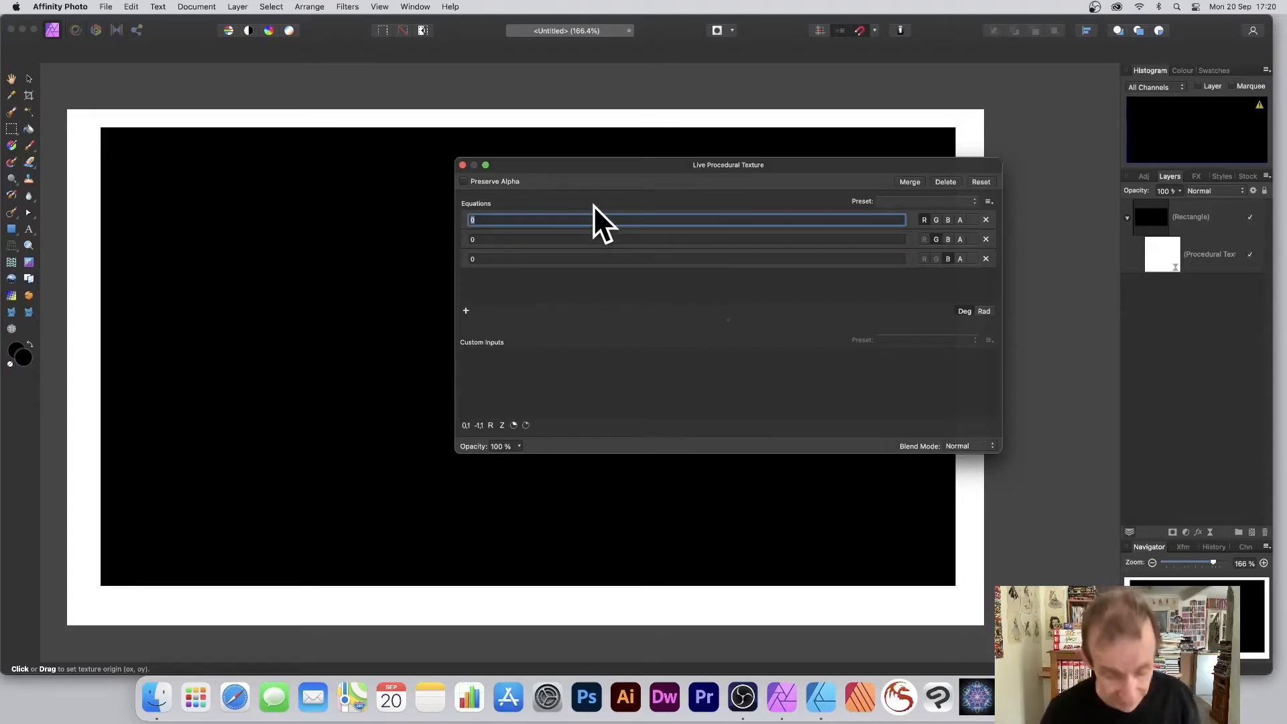
pyautogui.write('smoothosc((6*(rx+100)*rx+3*(ry+300)*ry)/(100*w),1)')
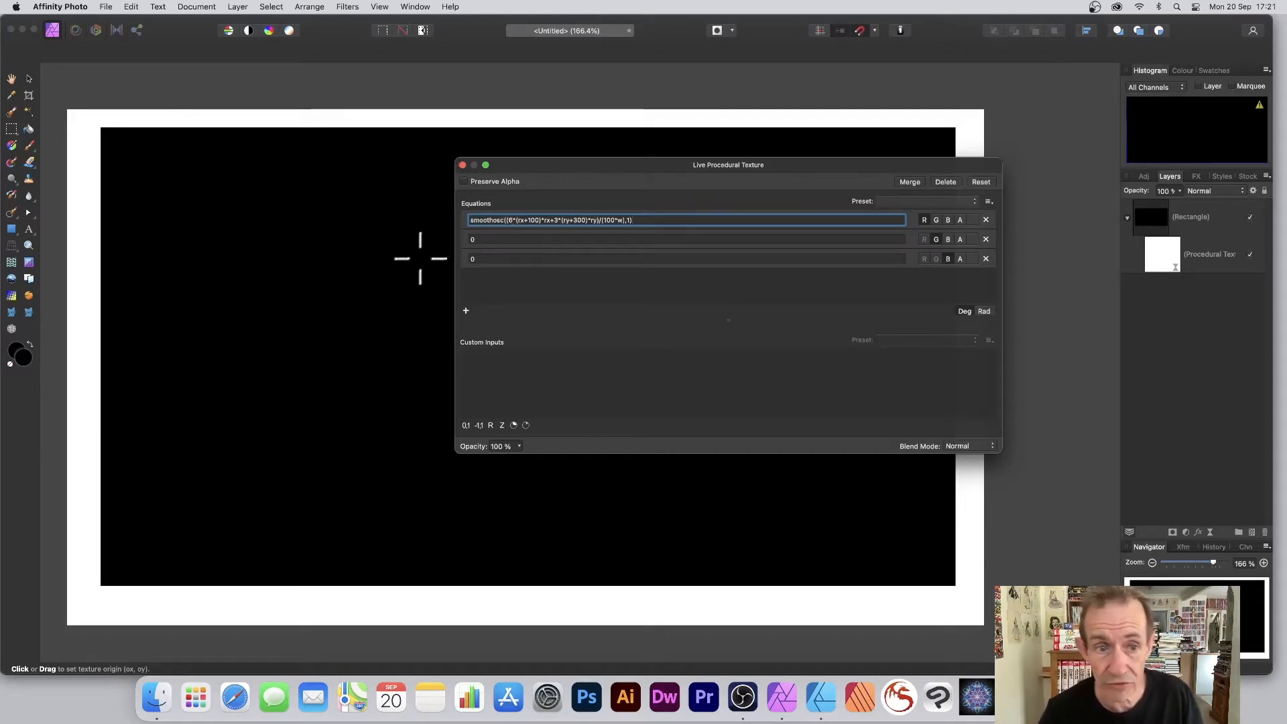
pyautogui.click(206, 219)
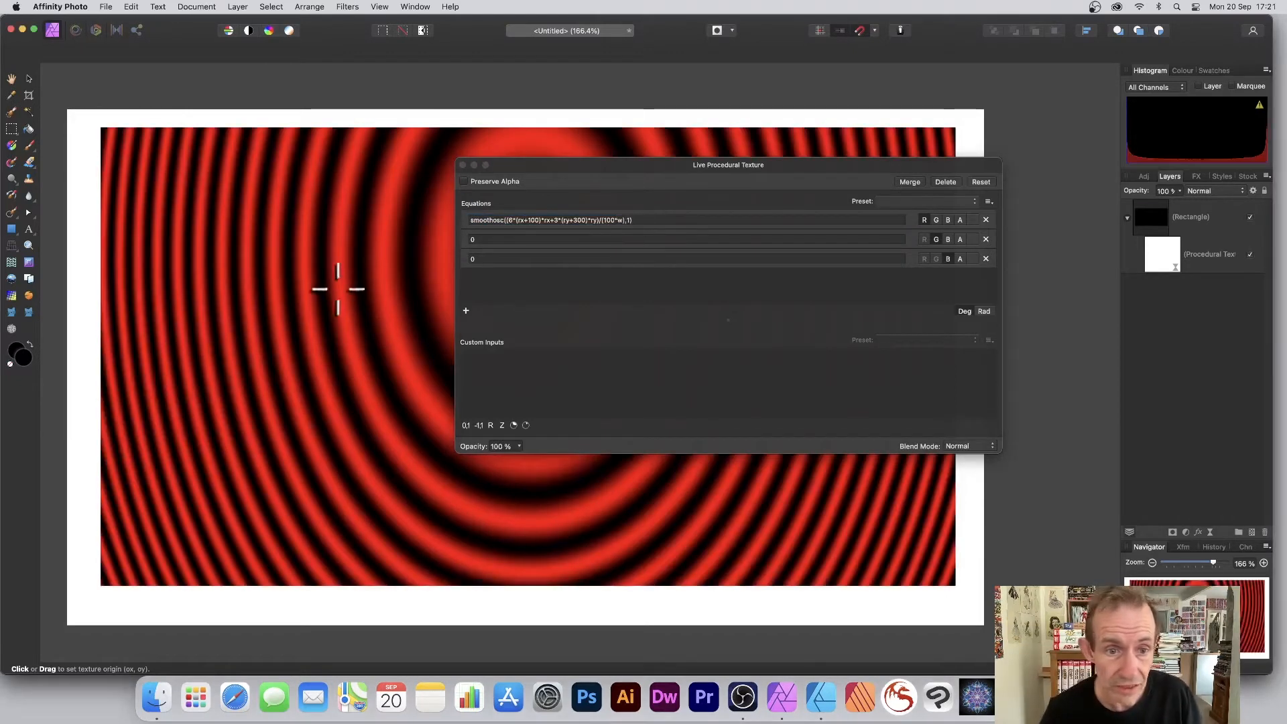
pyautogui.moveTo(336, 279); pyautogui.dragTo(173, 273)
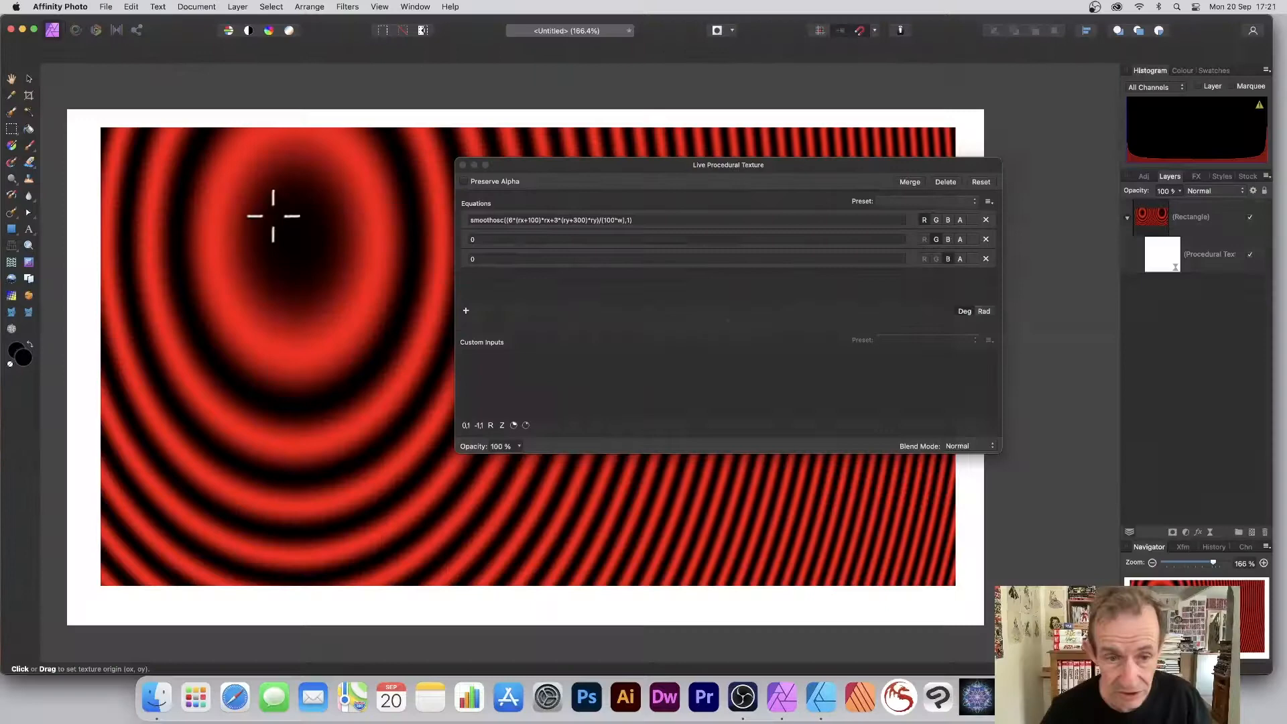
pyautogui.moveTo(273, 216); pyautogui.dragTo(321, 570)
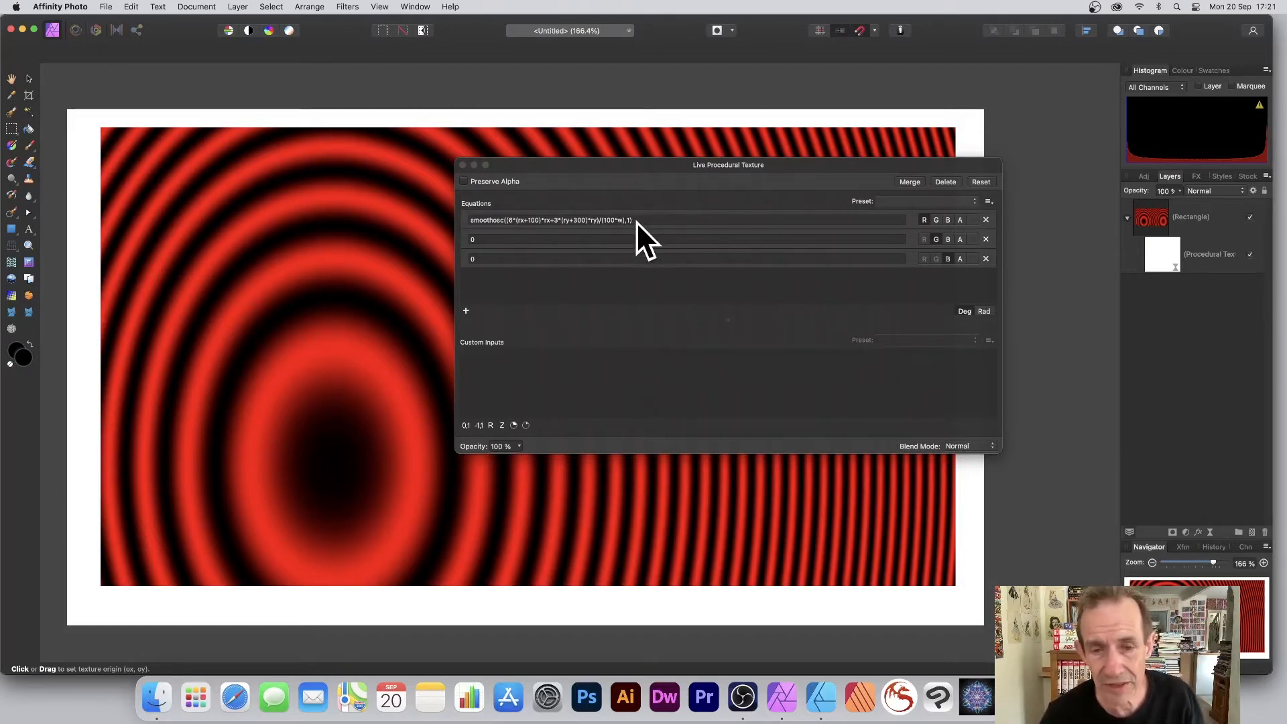
# Copy the whole red channel equation into the green channel equation, replacing its 0.
pyautogui.moveTo(657, 219); pyautogui.dragTo(441, 214)
pyautogui.press('super+c')
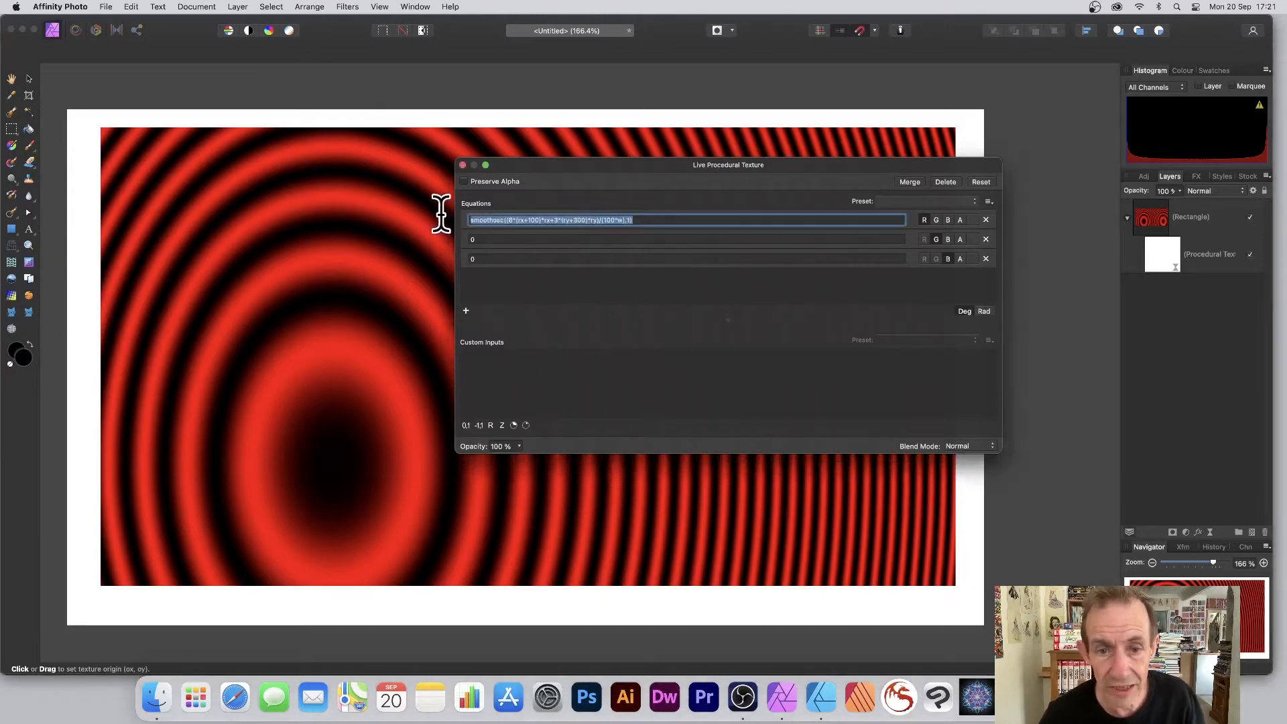
pyautogui.press('Tab')
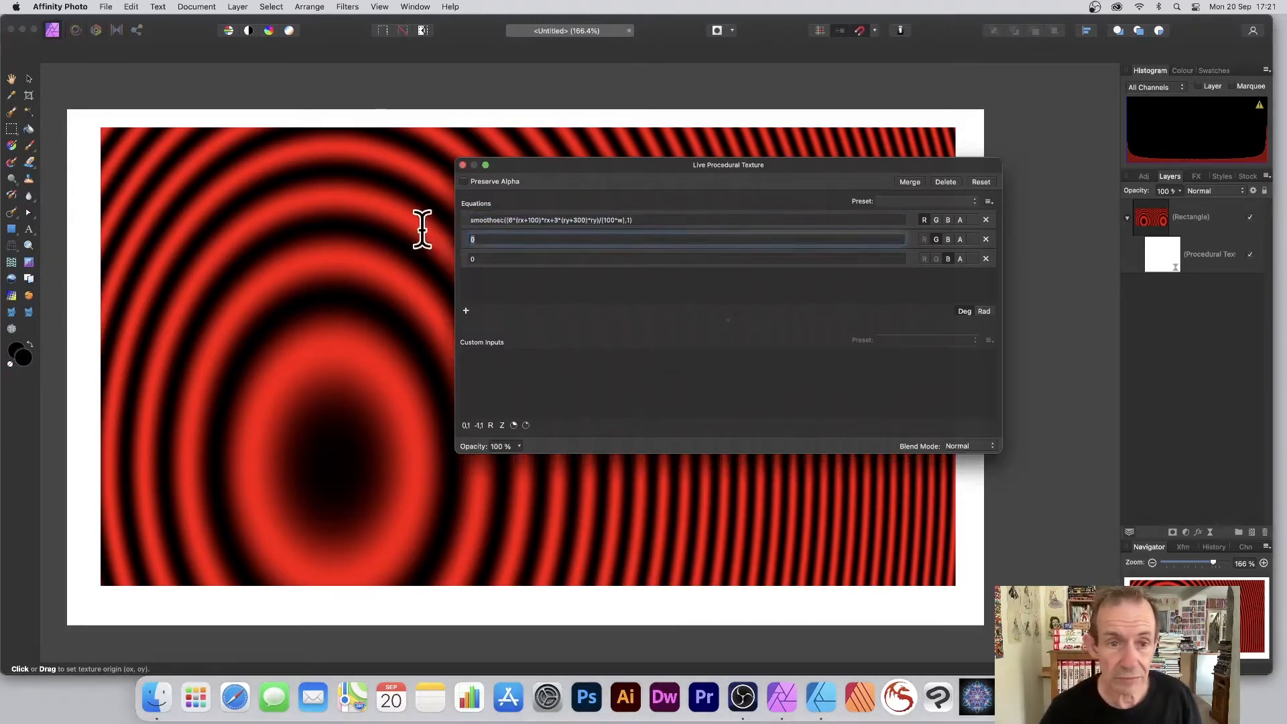
pyautogui.press('super+v')
pyautogui.press('Return')
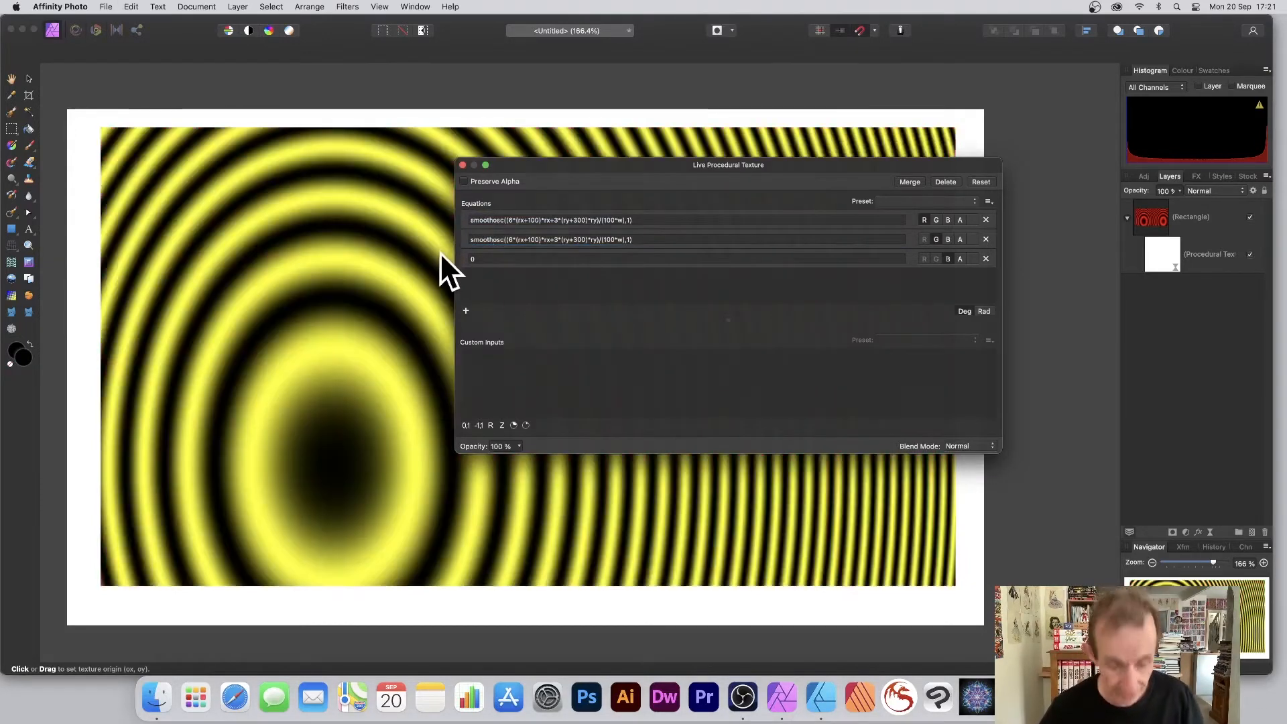
# Paste the same equation into the blue channel and move the texture origin up into the rectangle's upper-left area.
pyautogui.moveTo(520, 259); pyautogui.dragTo(451, 257)
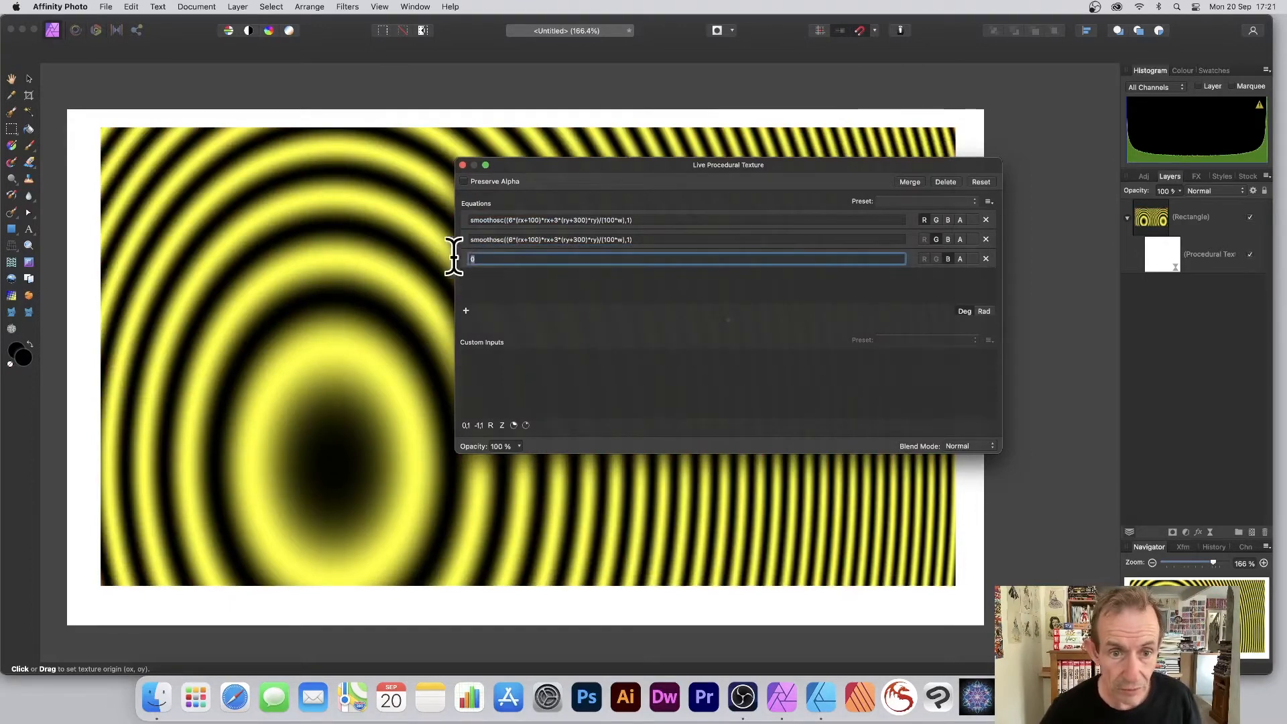
pyautogui.press('super+v')
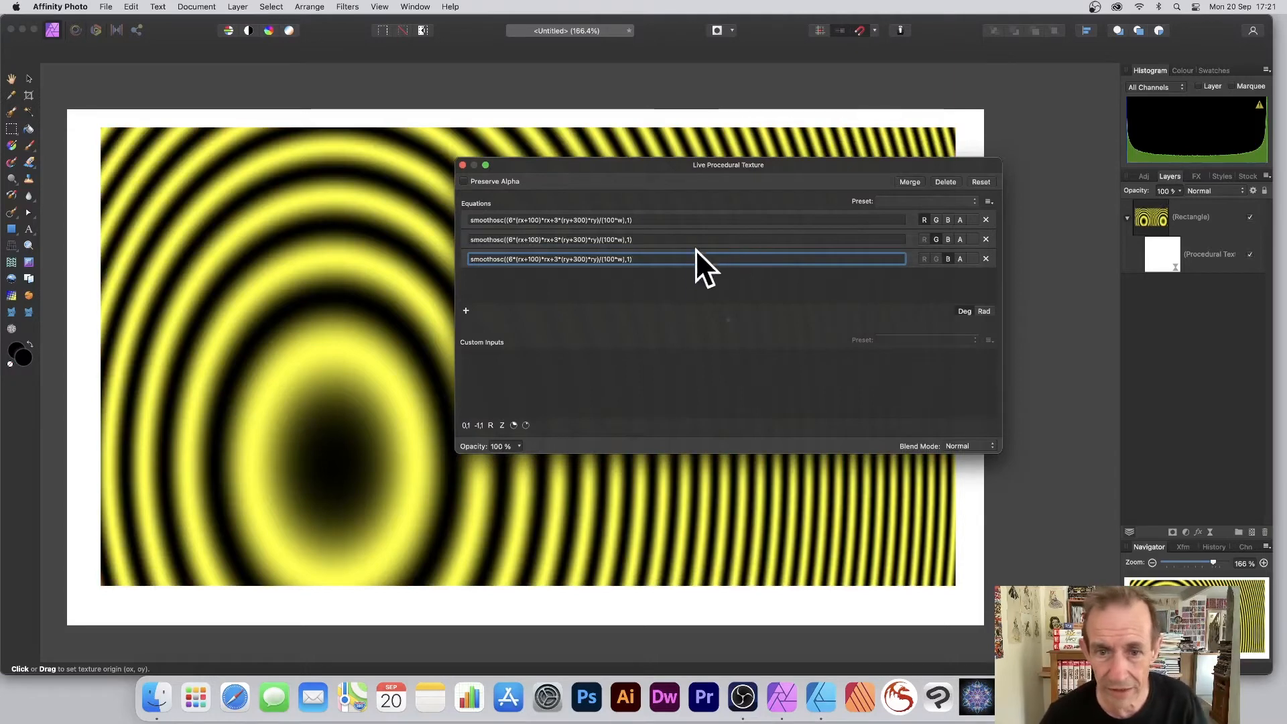
pyautogui.press('Return')
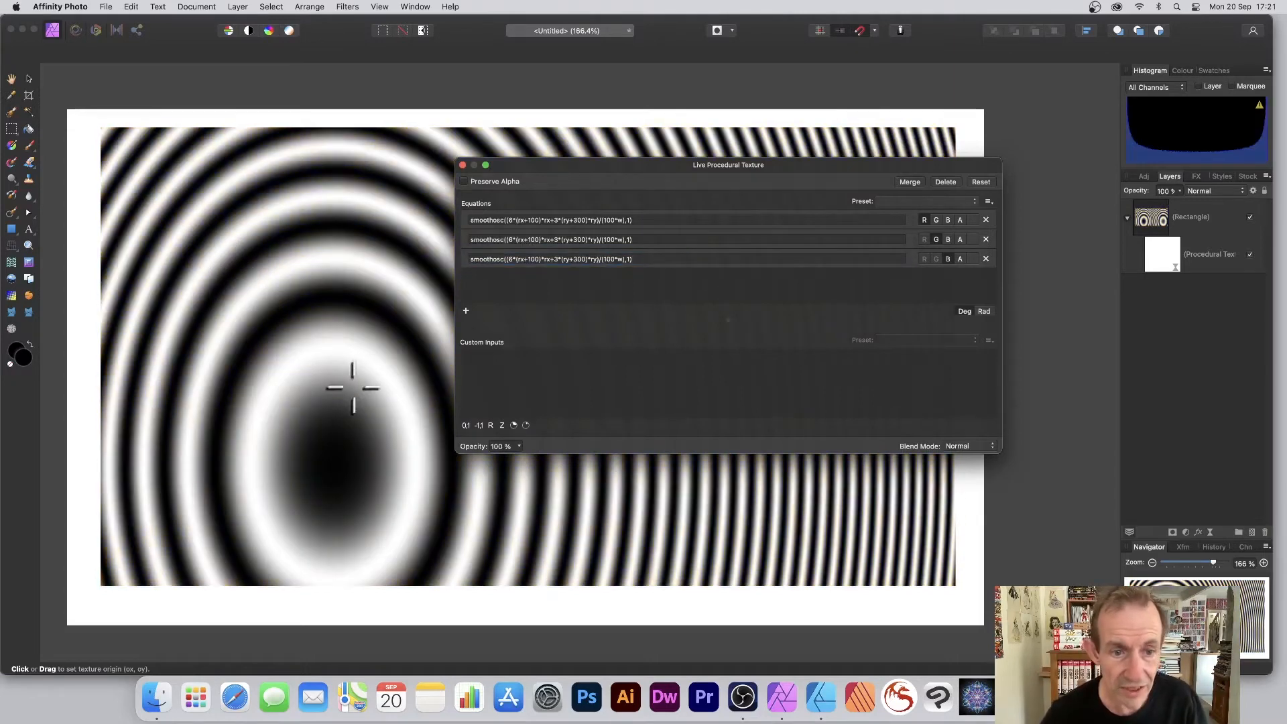
pyautogui.moveTo(351, 382); pyautogui.dragTo(393, 240)
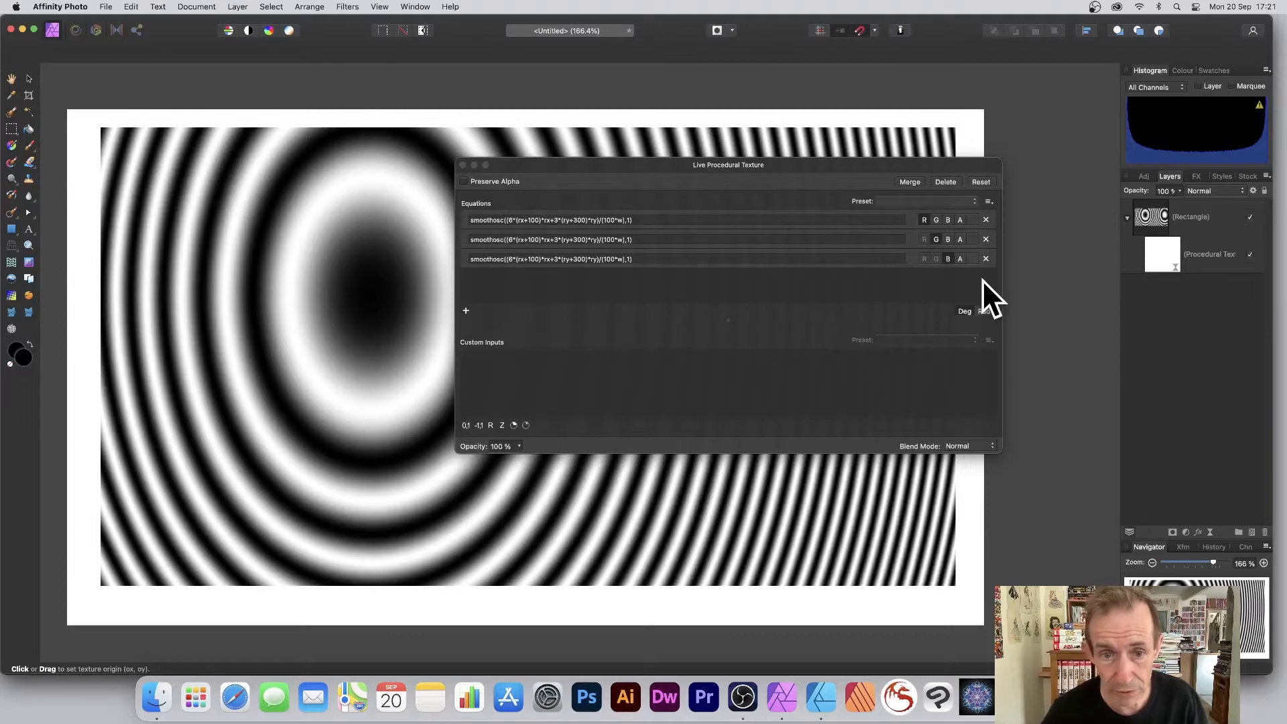
# Set the first multiplier in the red channel equation to 12.
pyautogui.click(510, 221)
pyautogui.press('BackSpace')
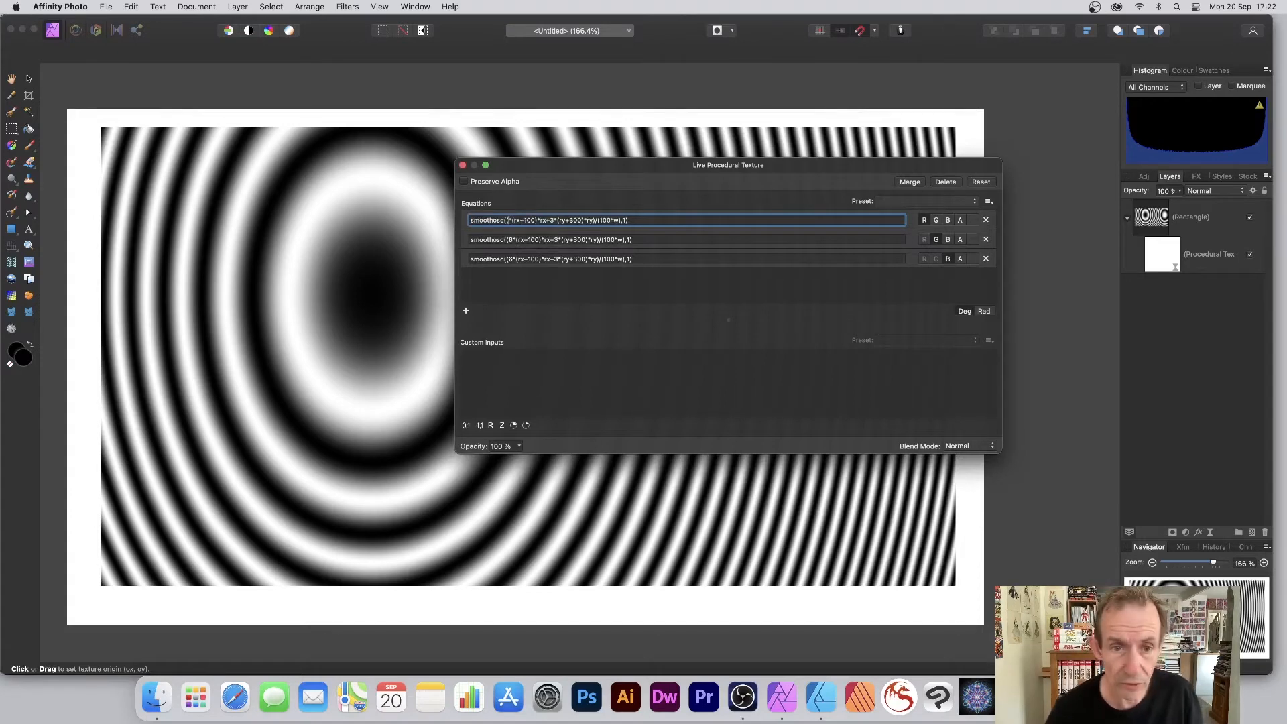
pyautogui.write('12')
pyautogui.press('Return')
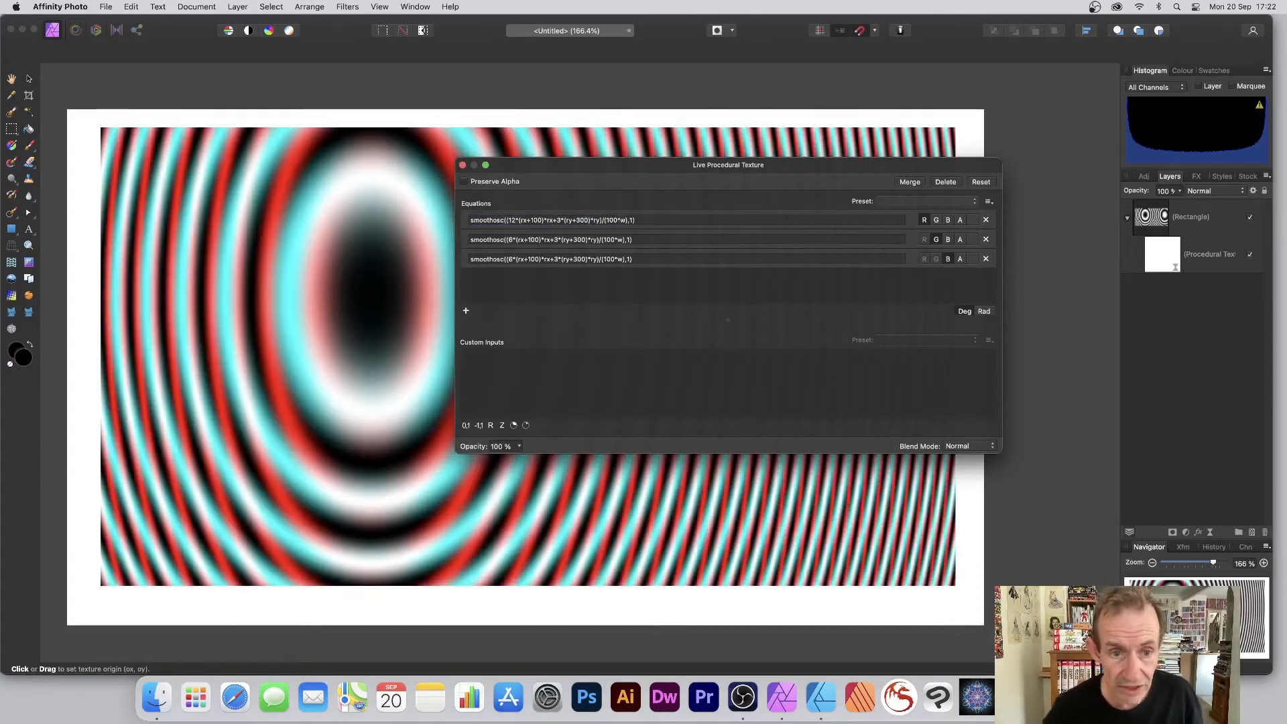
# Shift the texture dialog slightly off the pattern and set the red equation's first multiplier to 2.
pyautogui.moveTo(543, 165)
pyautogui.mouseDown()
pyautogui.moveTo(738, 178)
pyautogui.moveTo(566, 160)
pyautogui.mouseUp()
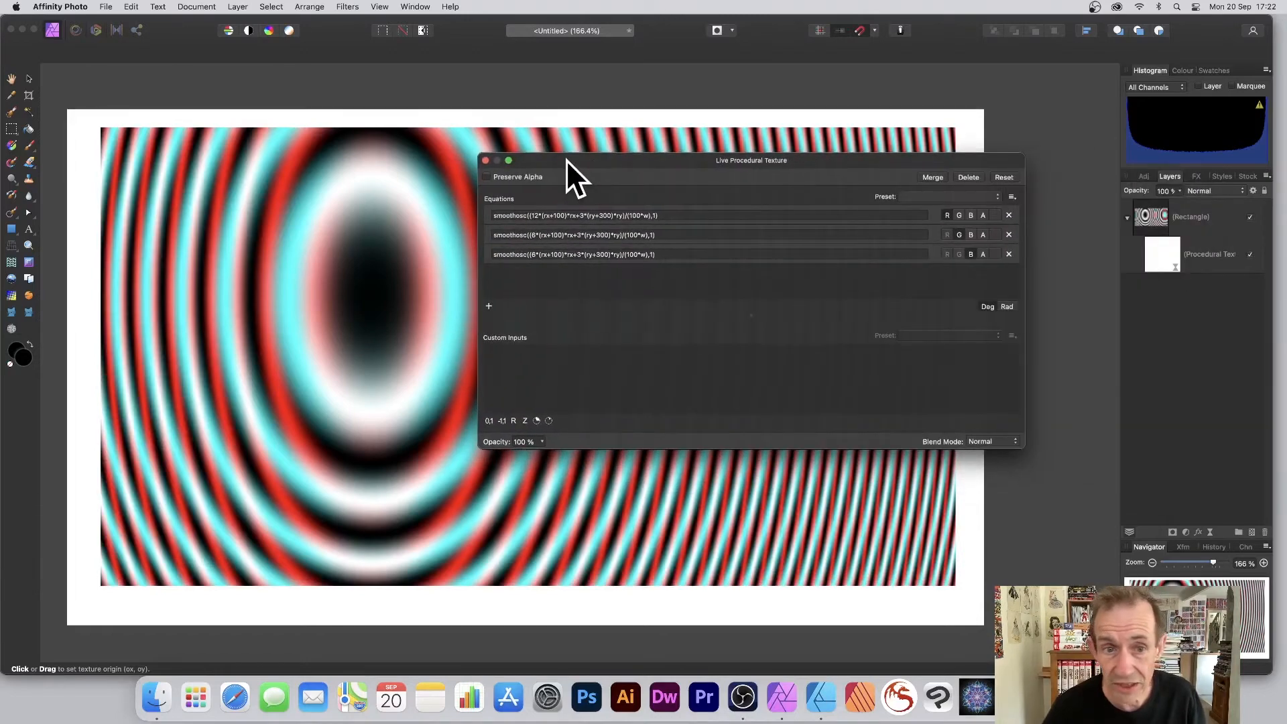
pyautogui.doubleClick(535, 216)
pyautogui.write('2')
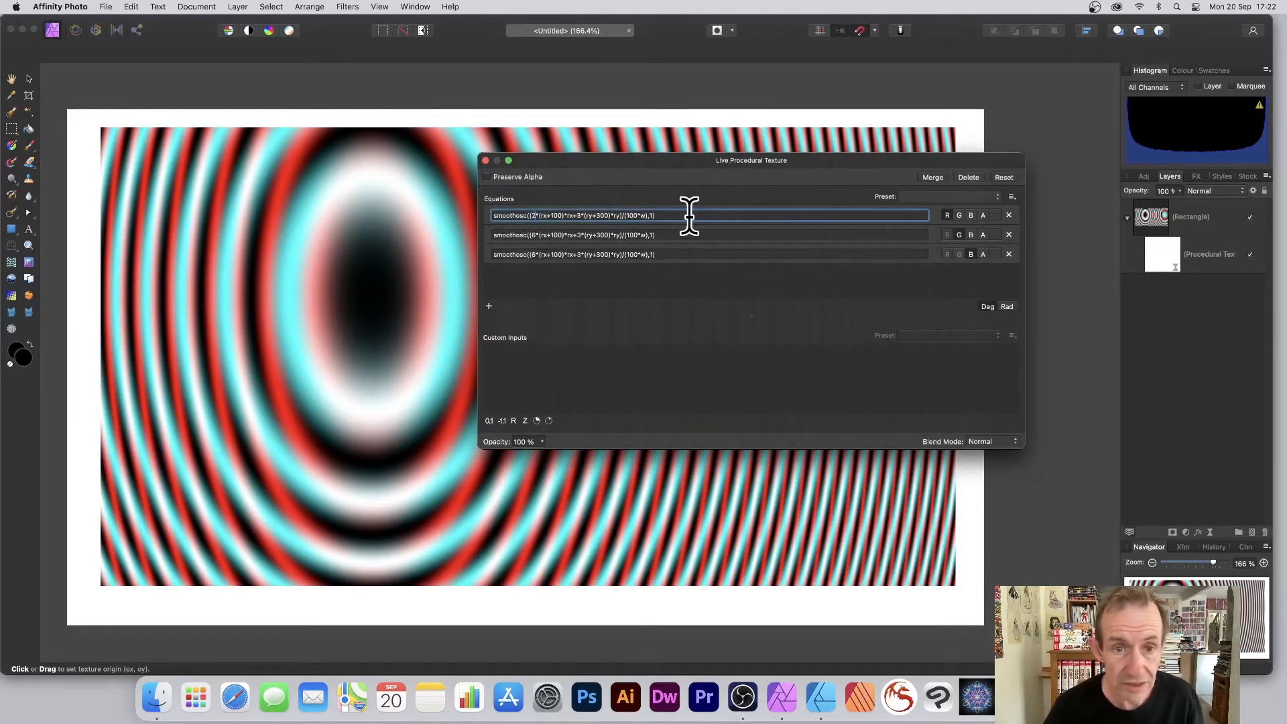
pyautogui.press('Return')
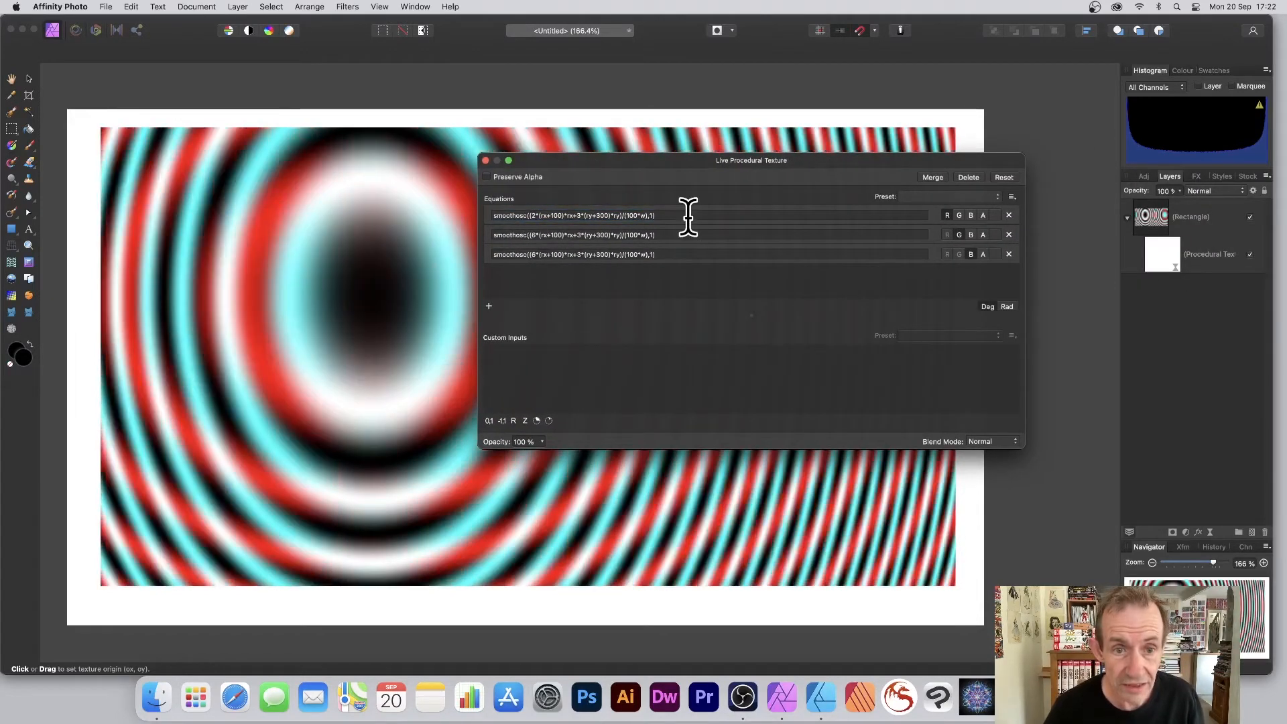
# Set the rx offset in the green channel equation to 150.
pyautogui.click(561, 234)
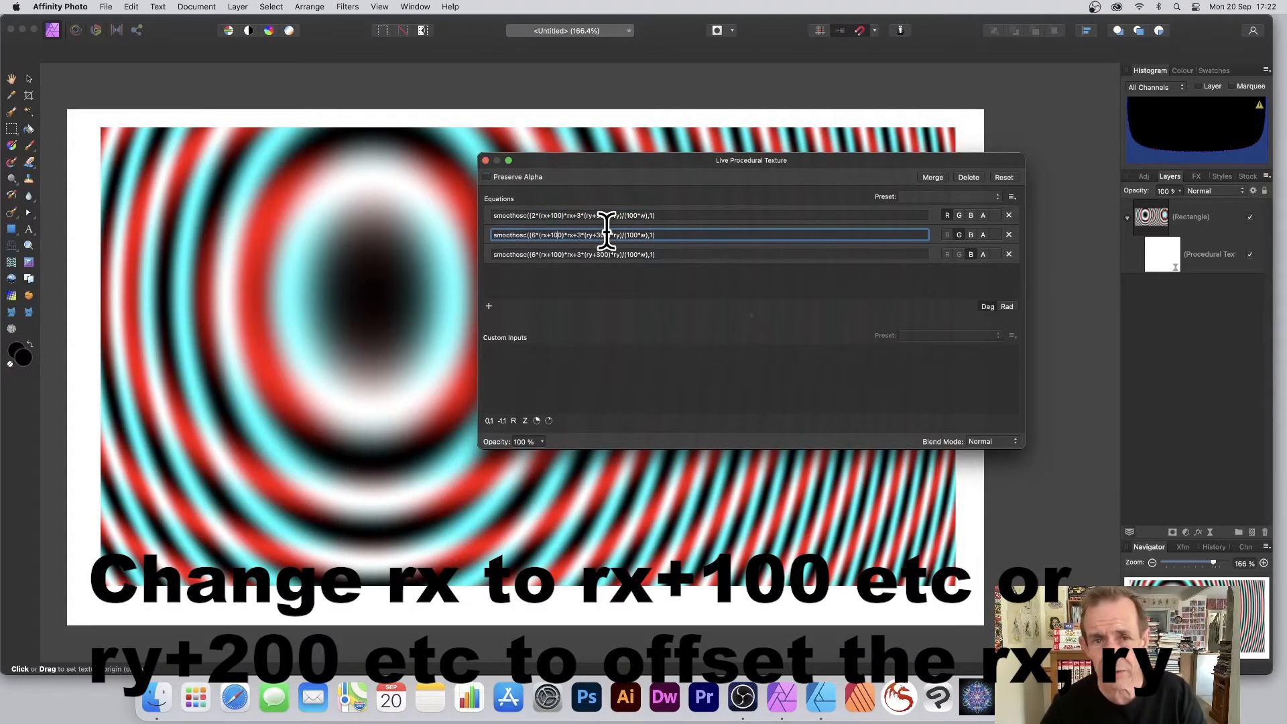
pyautogui.press('BackSpace')
pyautogui.write('5')
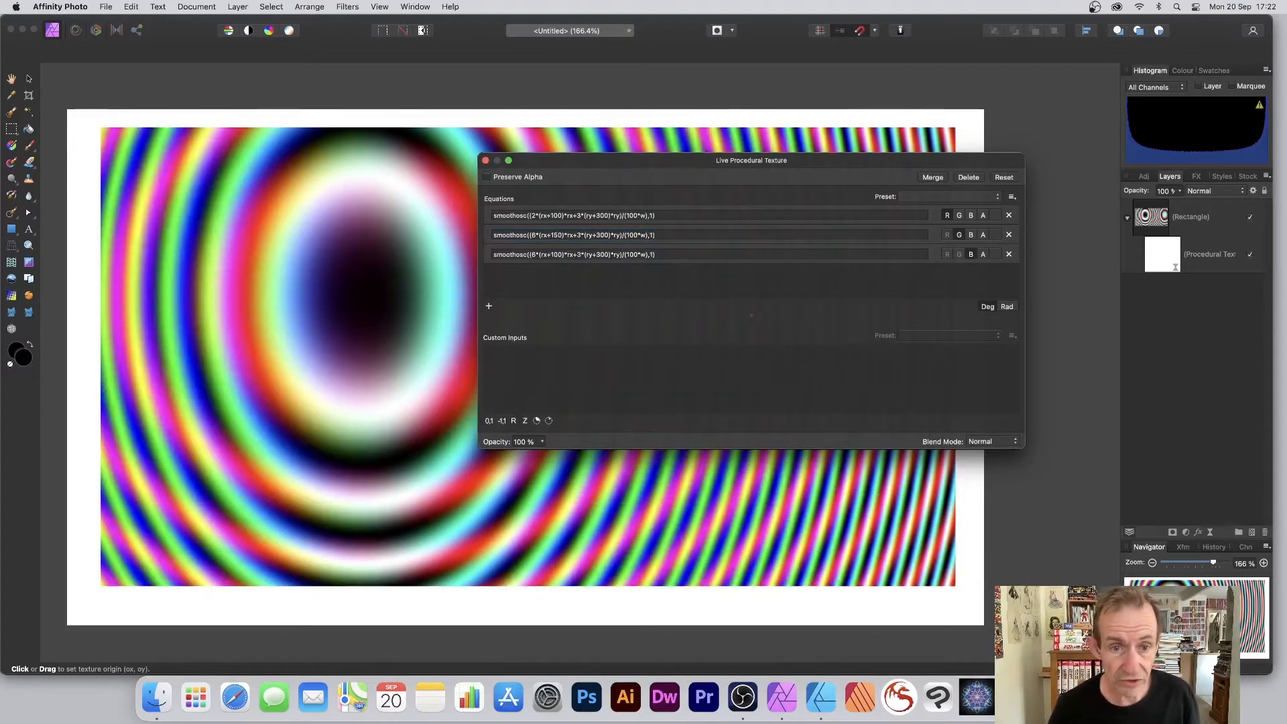
pyautogui.press('Return')
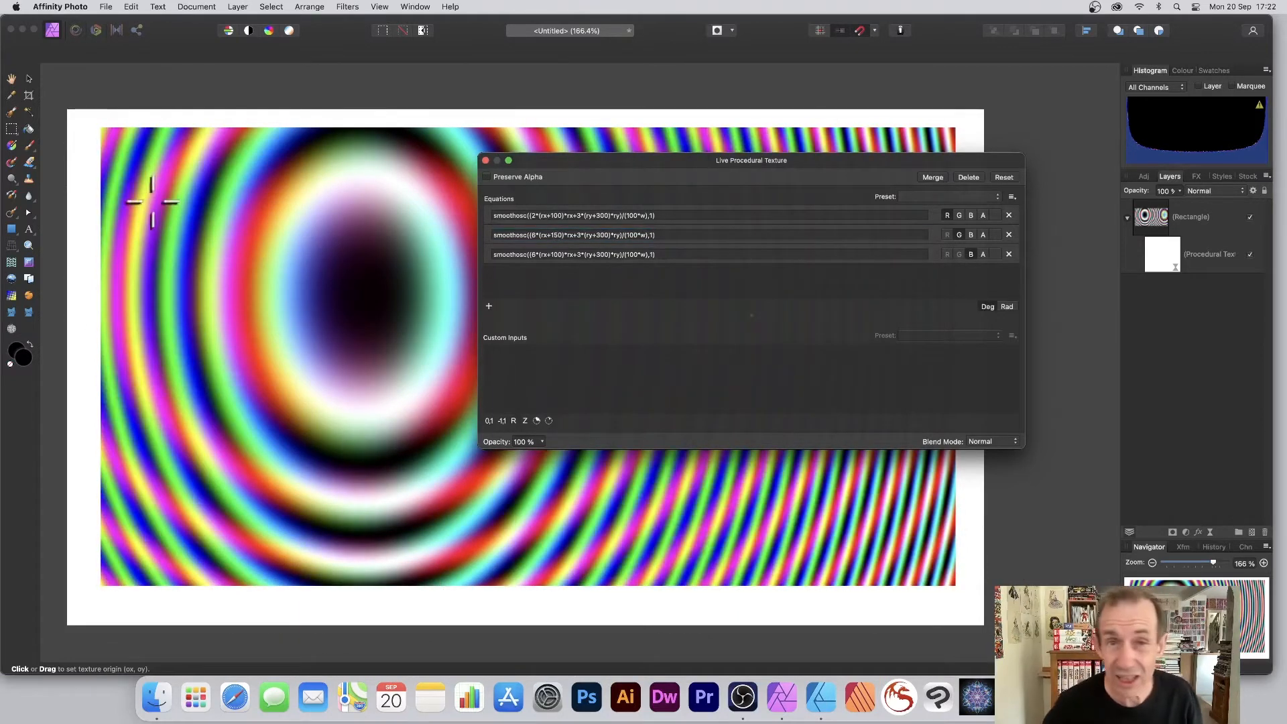
# Set the rx offset in the blue channel equation to 200.
pyautogui.click(553, 255)
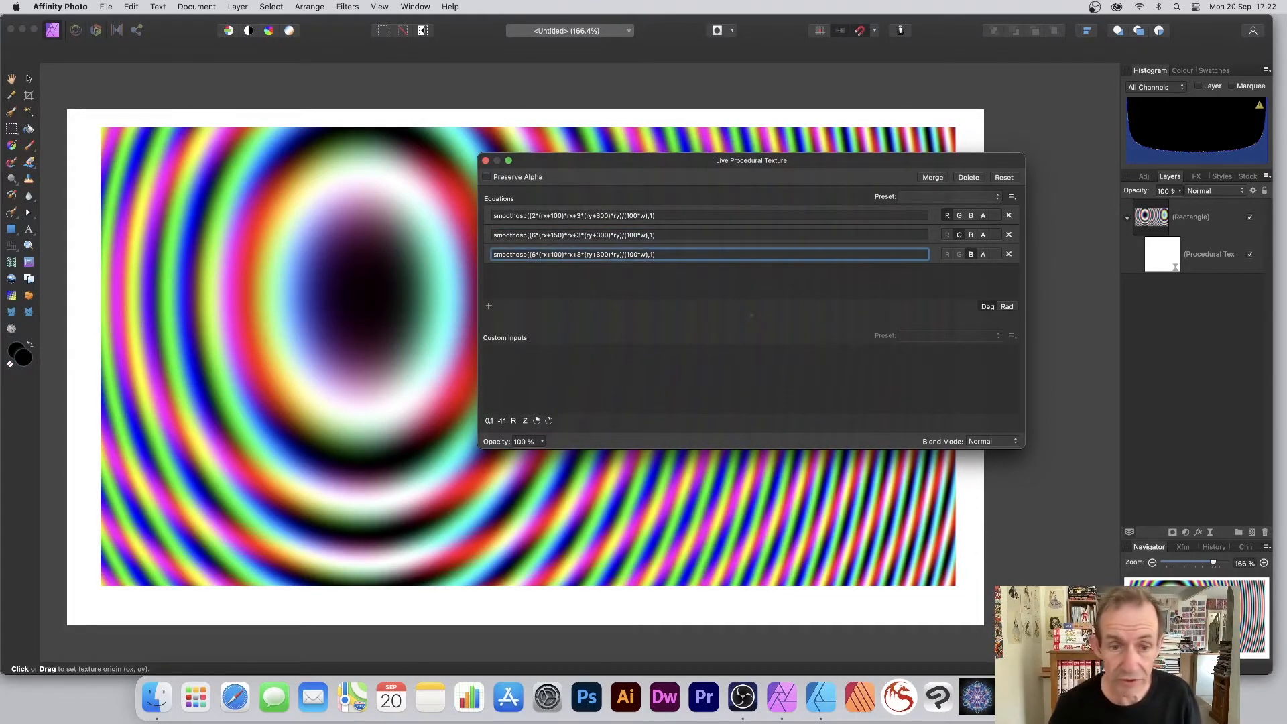
pyautogui.press('BackSpace')
pyautogui.write('2')
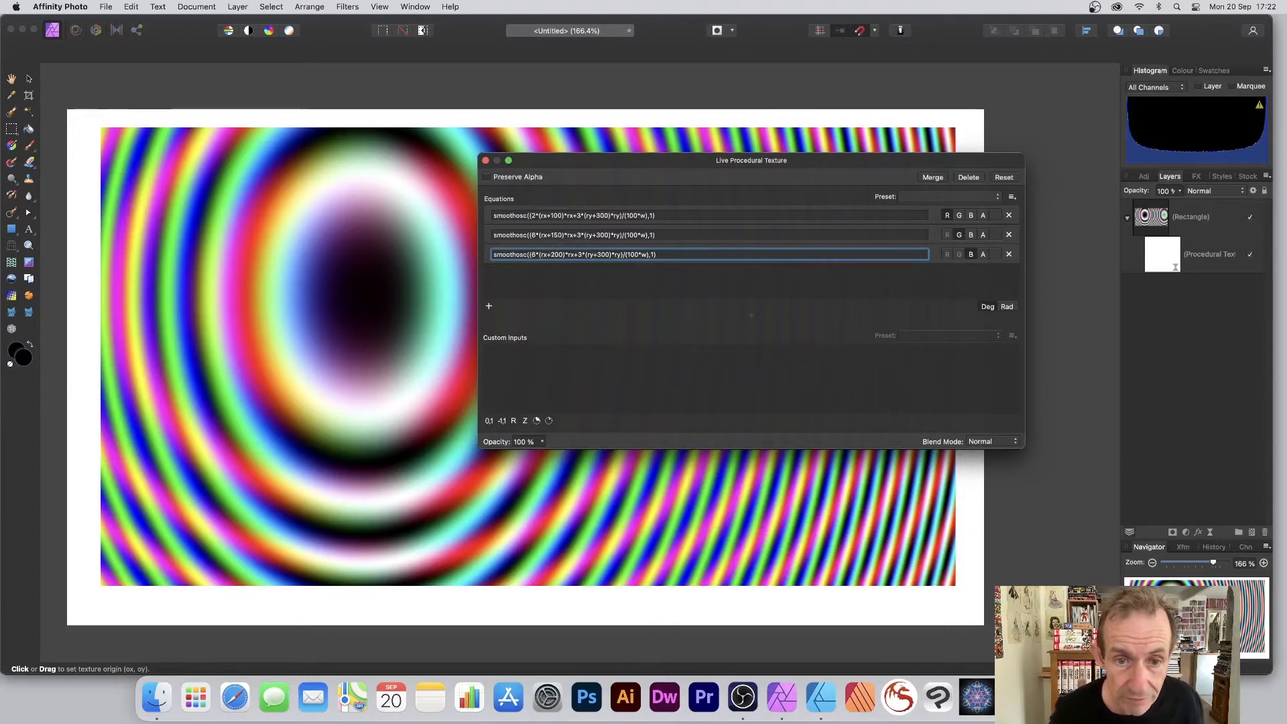
pyautogui.press('Return')
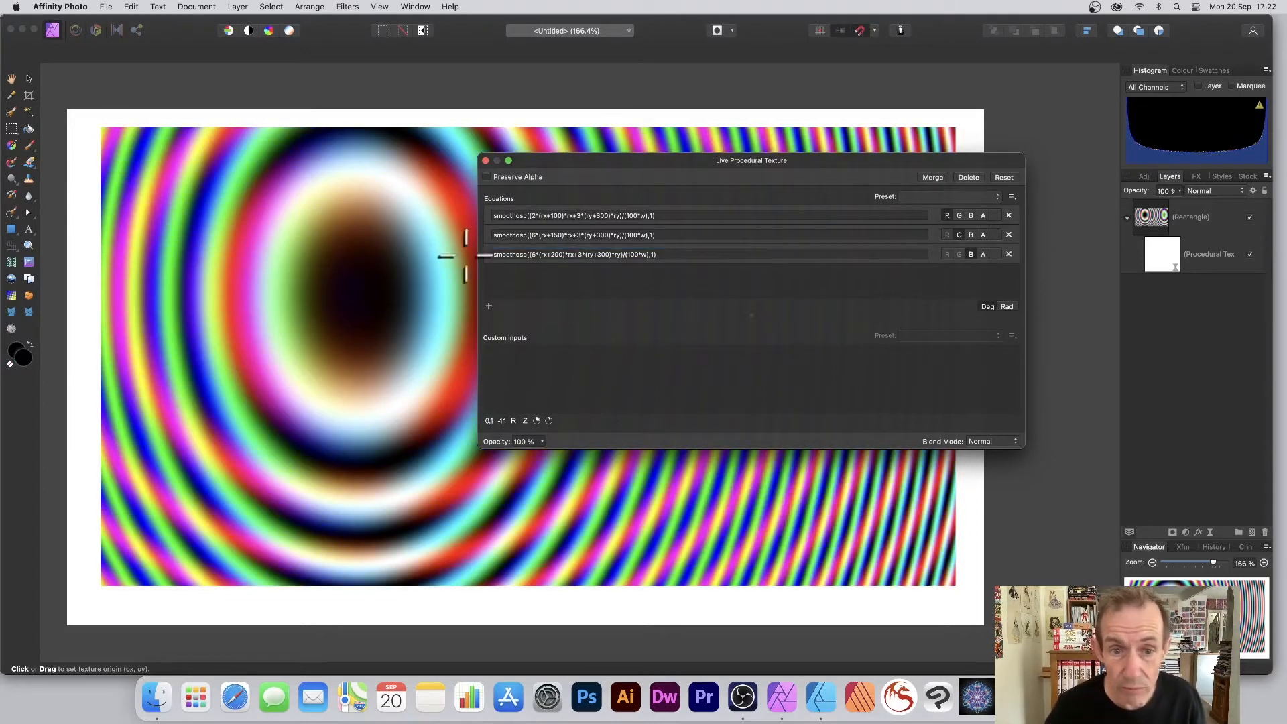
# Set the rx offset in the blue channel equation to 300.
pyautogui.click(566, 255)
pyautogui.press('BackSpace')
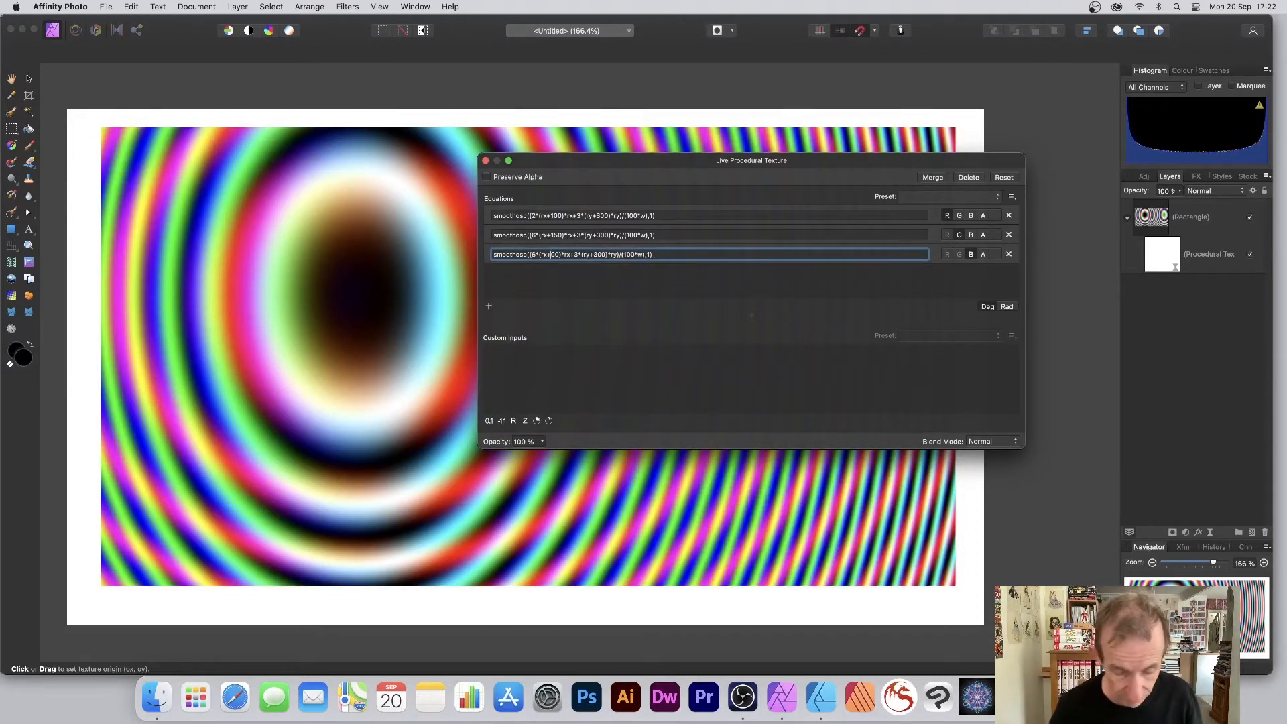
pyautogui.write('3')
pyautogui.press('Return')
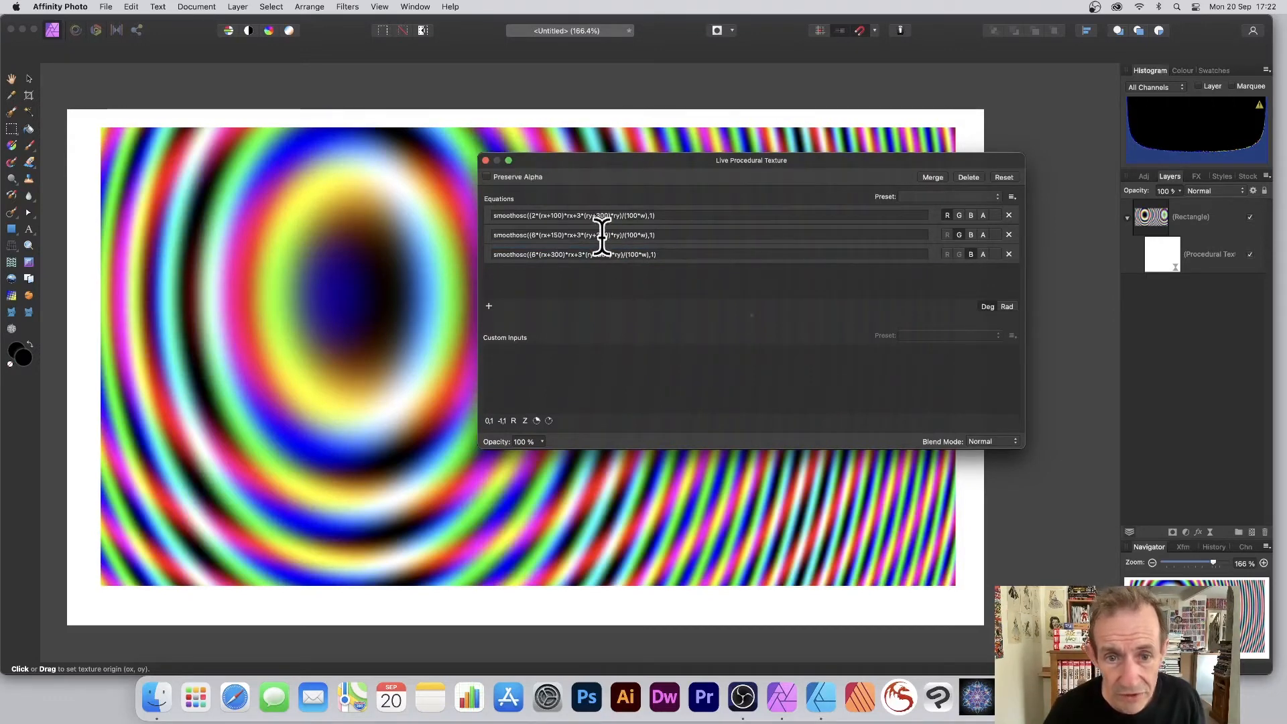
# Set the ry offset in the green channel equation to 200.
pyautogui.click(599, 235)
pyautogui.press('BackSpace')
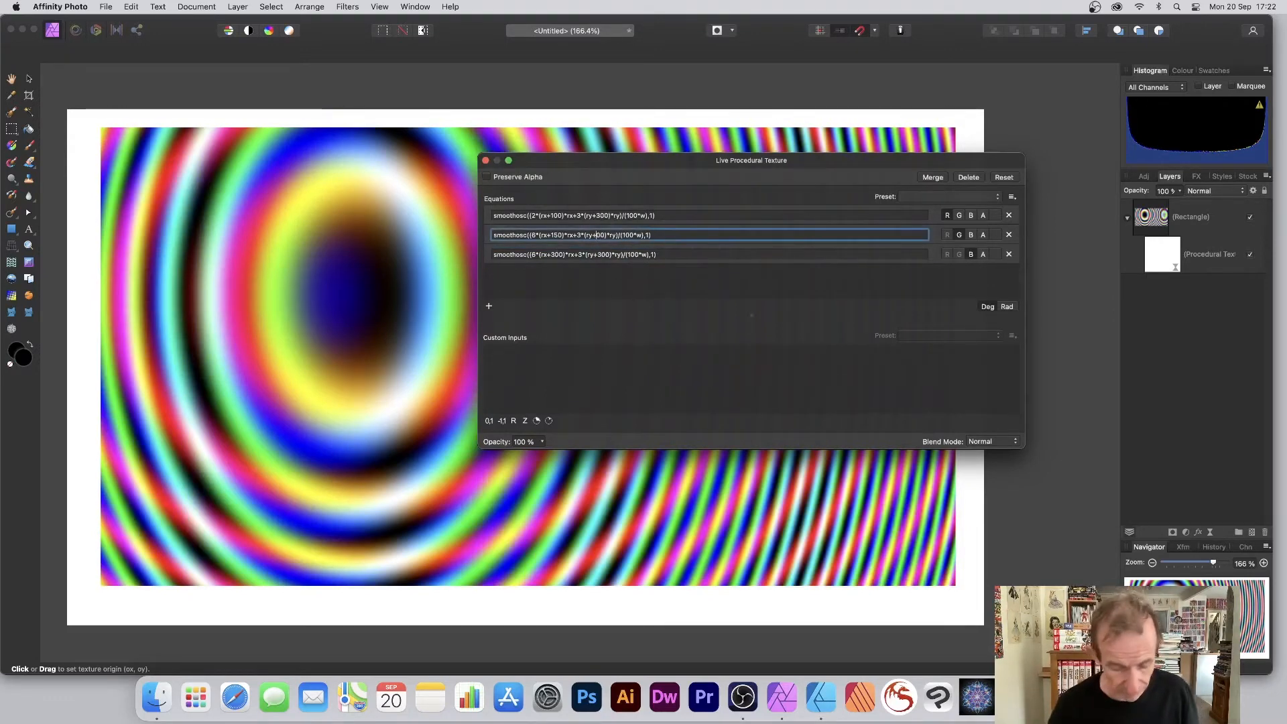
pyautogui.write('2')
pyautogui.press('Return')
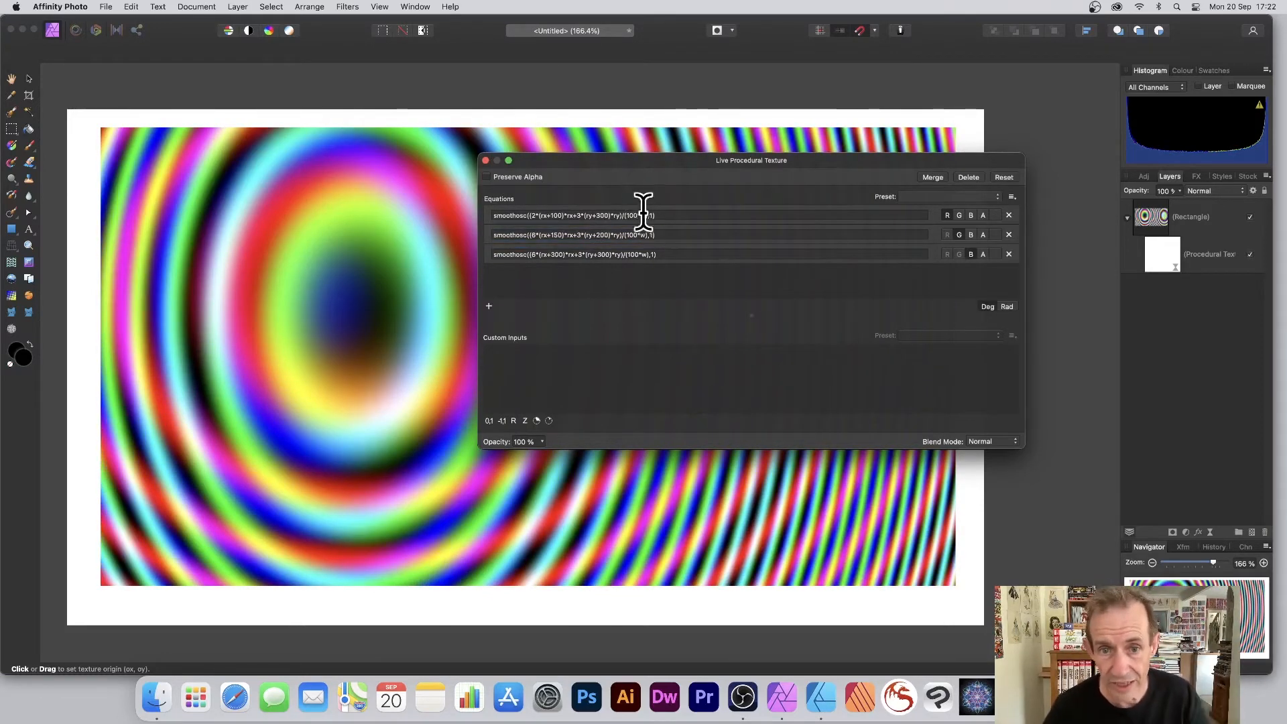
# Set the ry offset in the blue channel equation to 500.
pyautogui.click(601, 254)
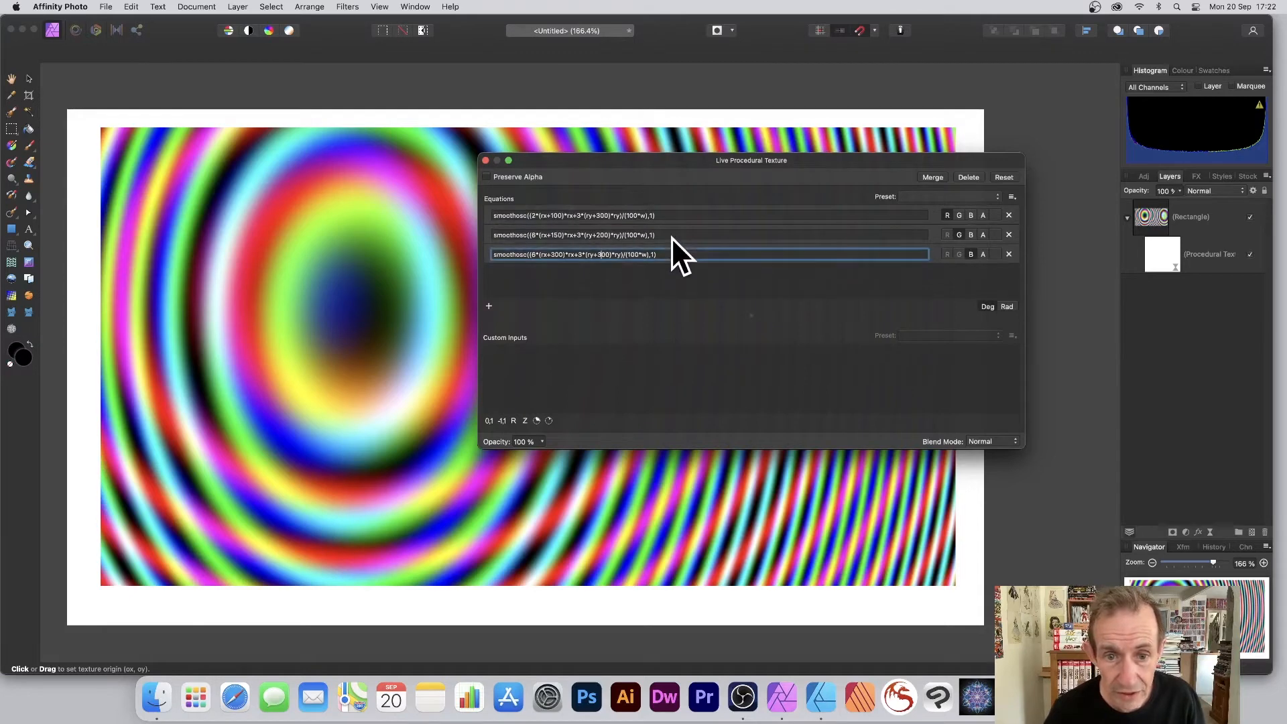
pyautogui.press('Delete')
pyautogui.write('5')
pyautogui.press('Return')
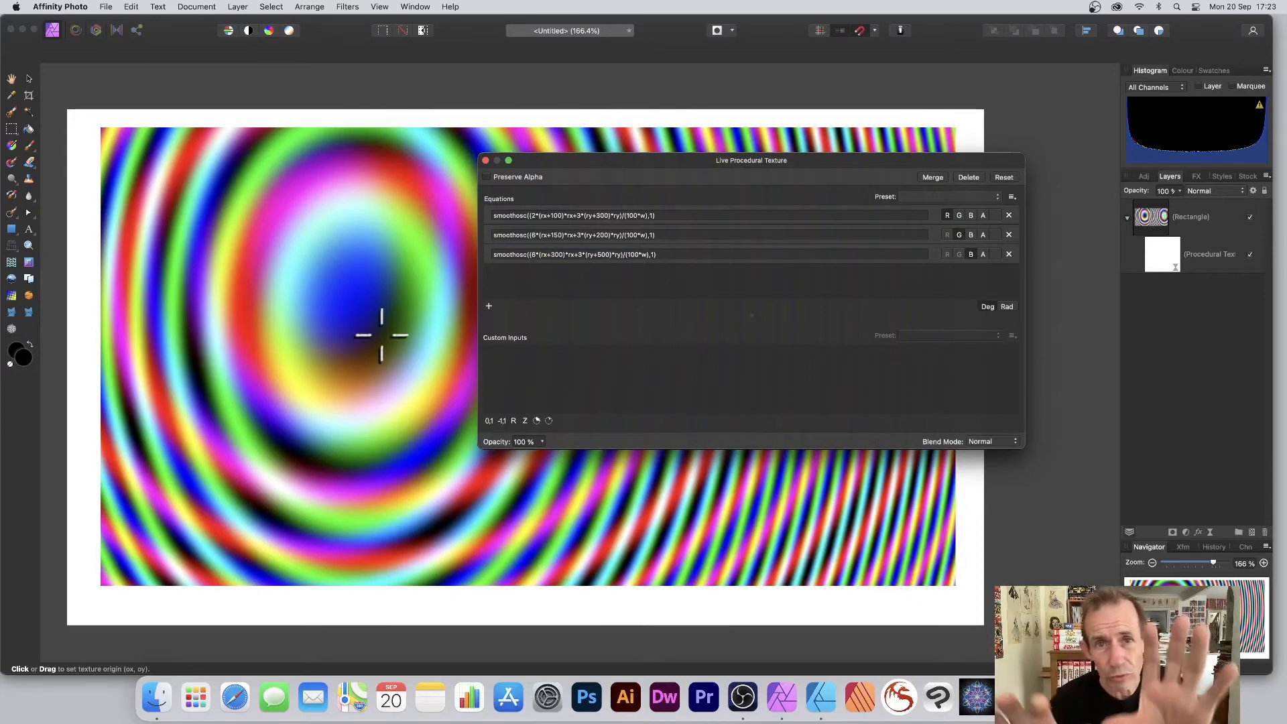
# Set the ry offset in the blue channel equation to 700.
pyautogui.click(601, 254)
pyautogui.press('BackSpace')
pyautogui.write('7')
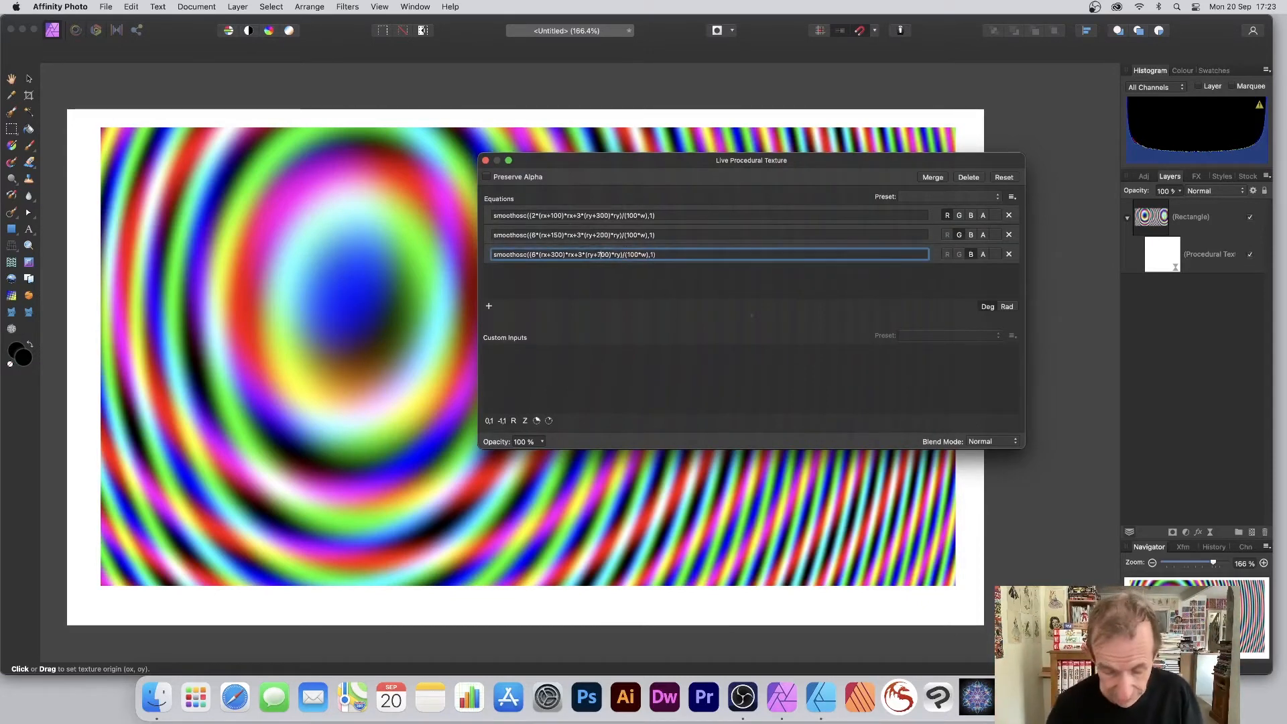
pyautogui.press('Return')
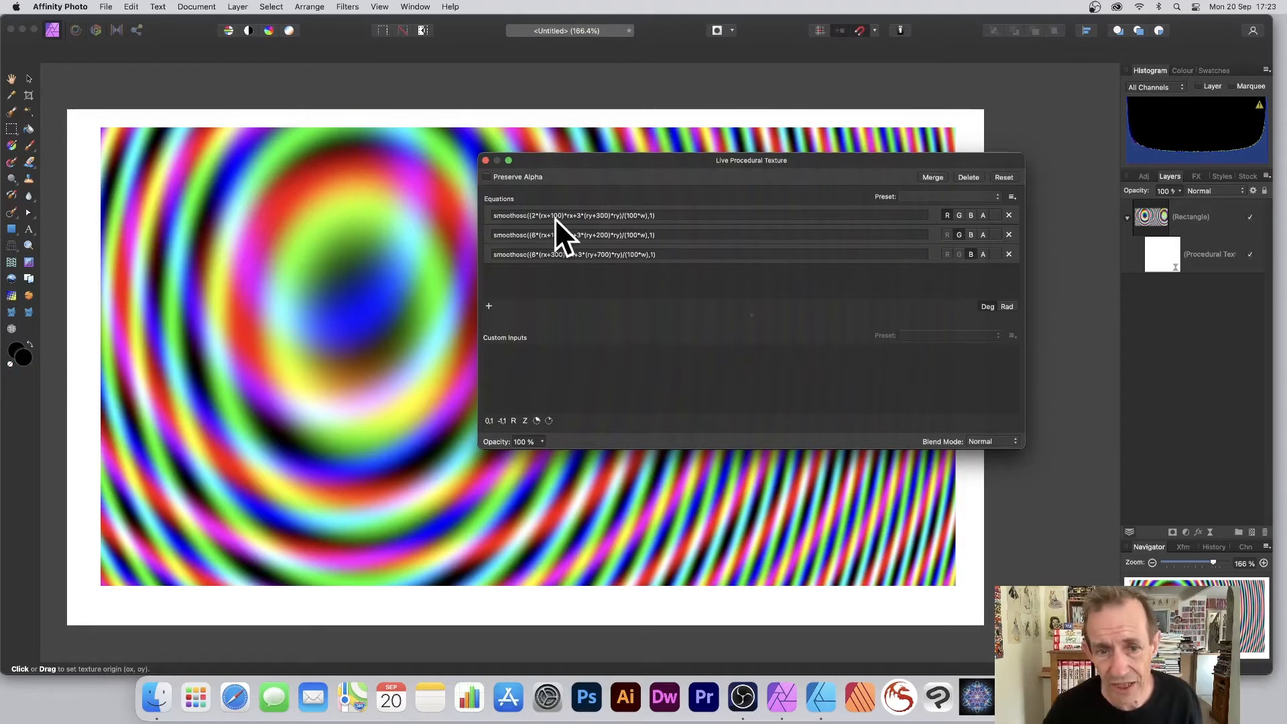
# Set the number multiplying w in the red channel equation's divisor to 150.
pyautogui.click(587, 254)
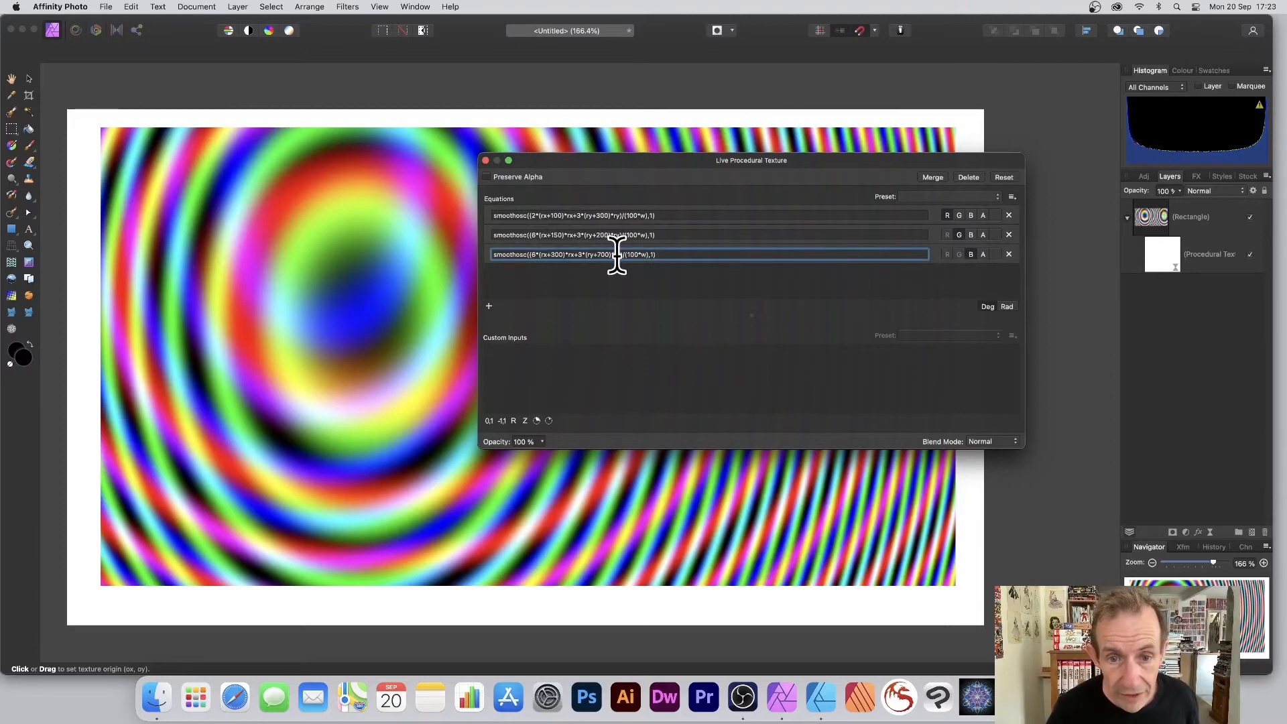
pyautogui.doubleClick(617, 255)
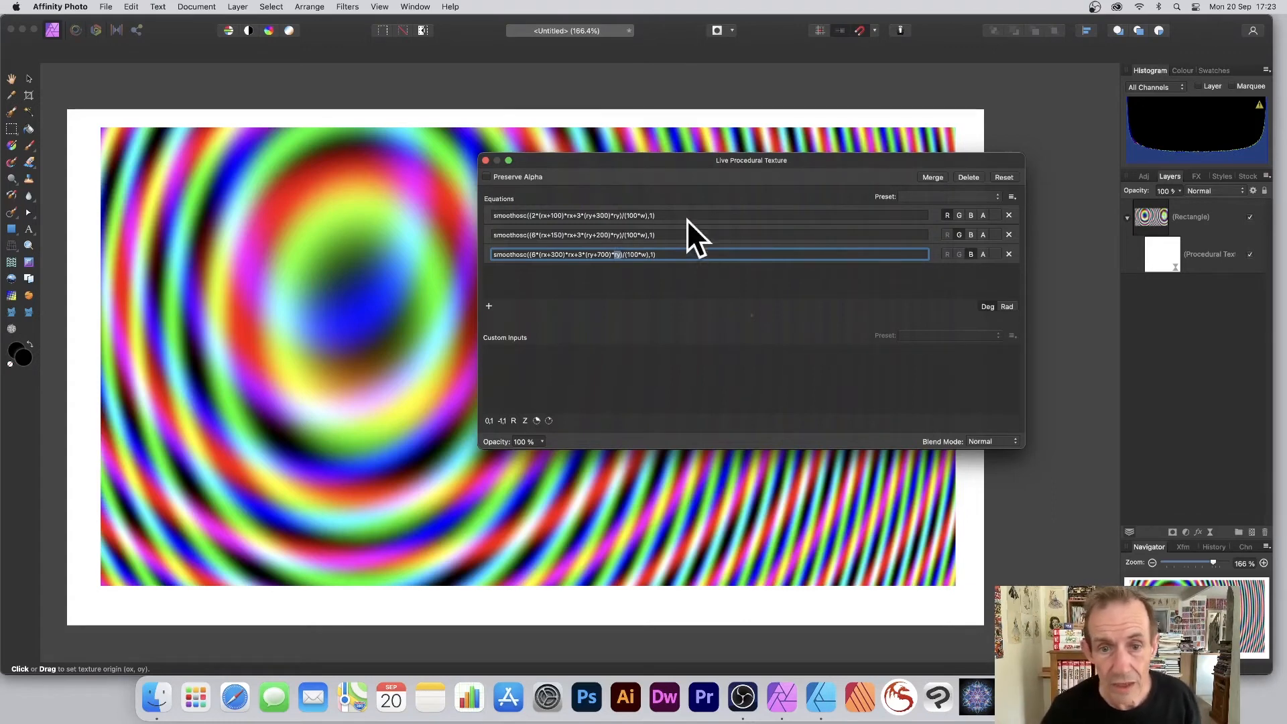
pyautogui.click(633, 215)
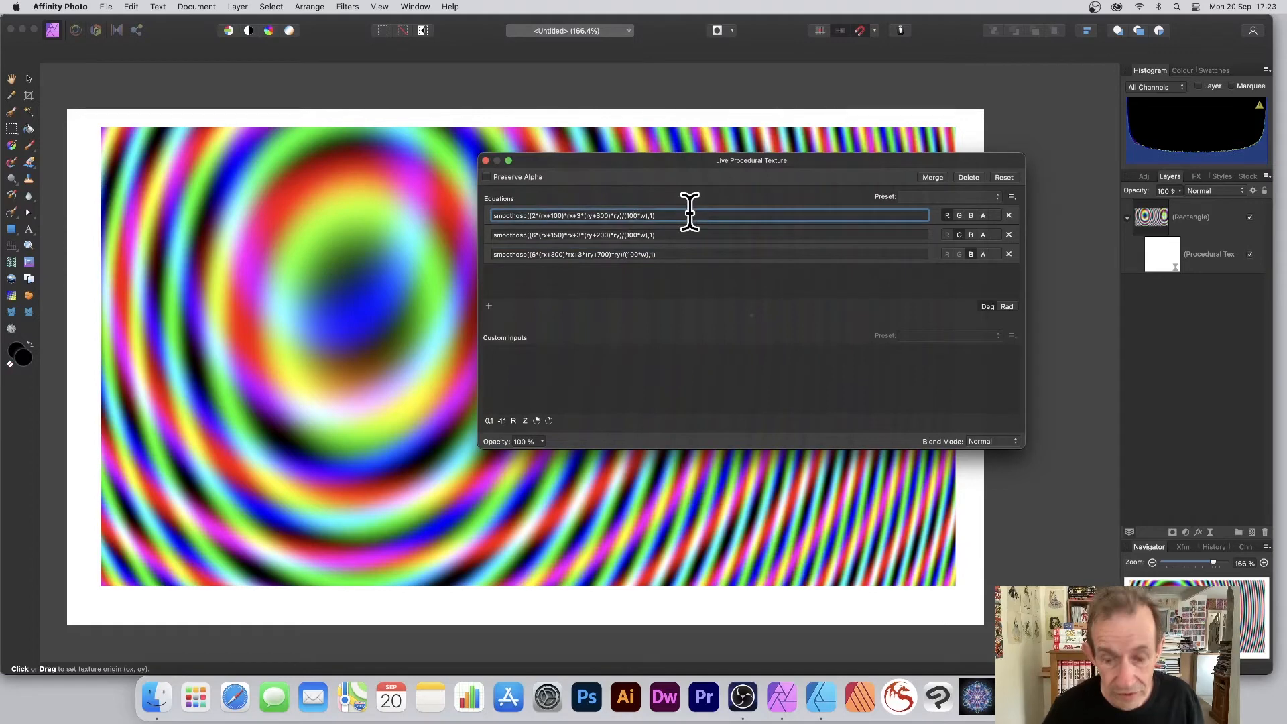
pyautogui.press('BackSpace')
pyautogui.write('5')
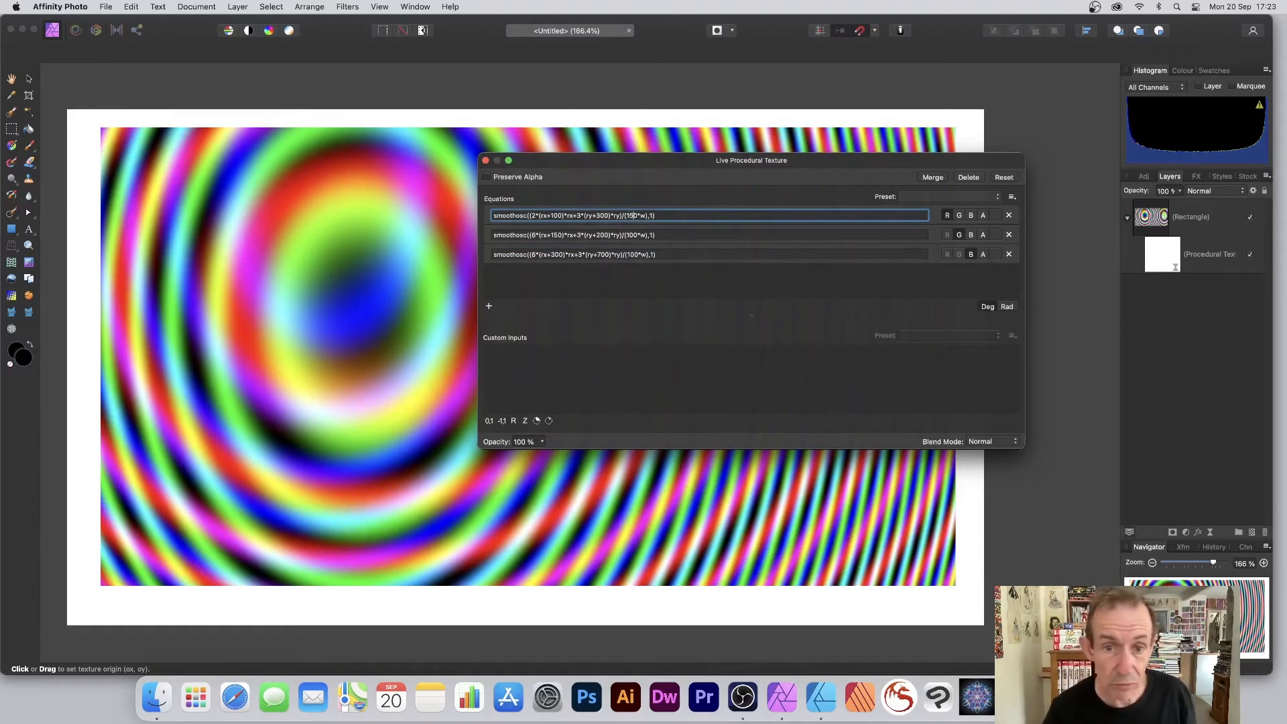
pyautogui.press('Return')
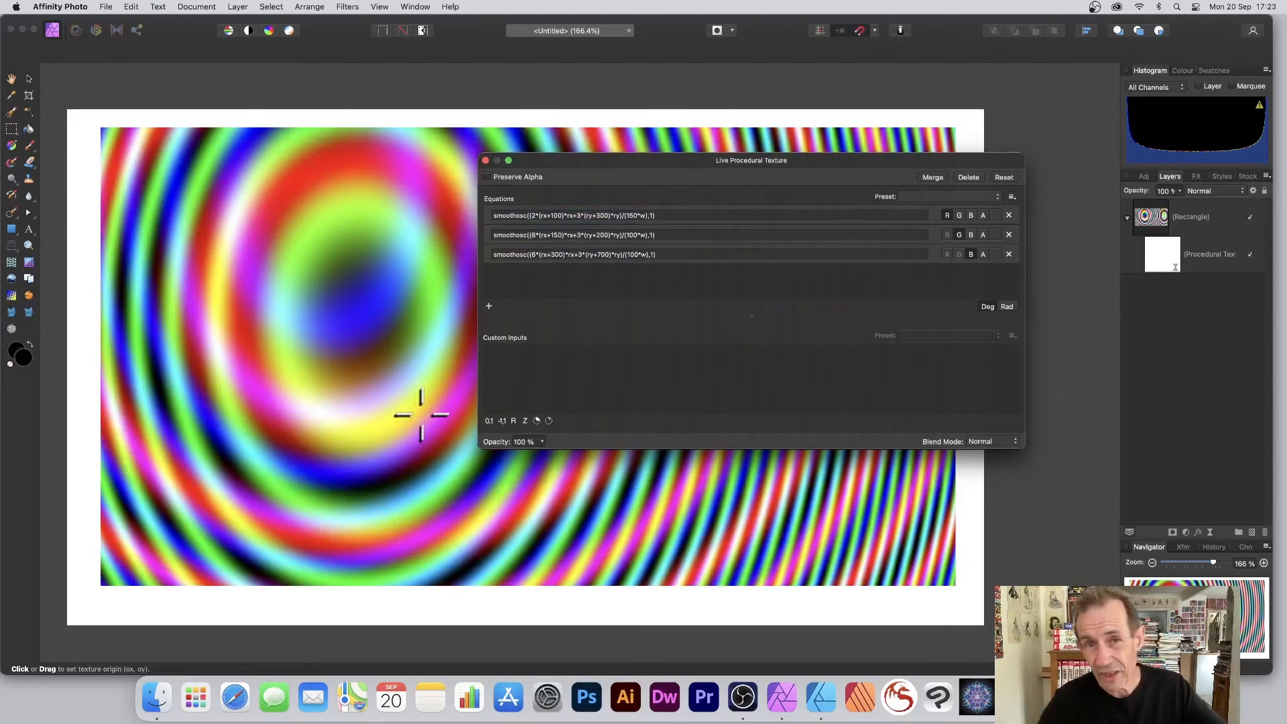
# Set the number multiplying w in the green channel equation's divisor to 200.
pyautogui.click(632, 235)
pyautogui.press('BackSpace')
pyautogui.write('2')
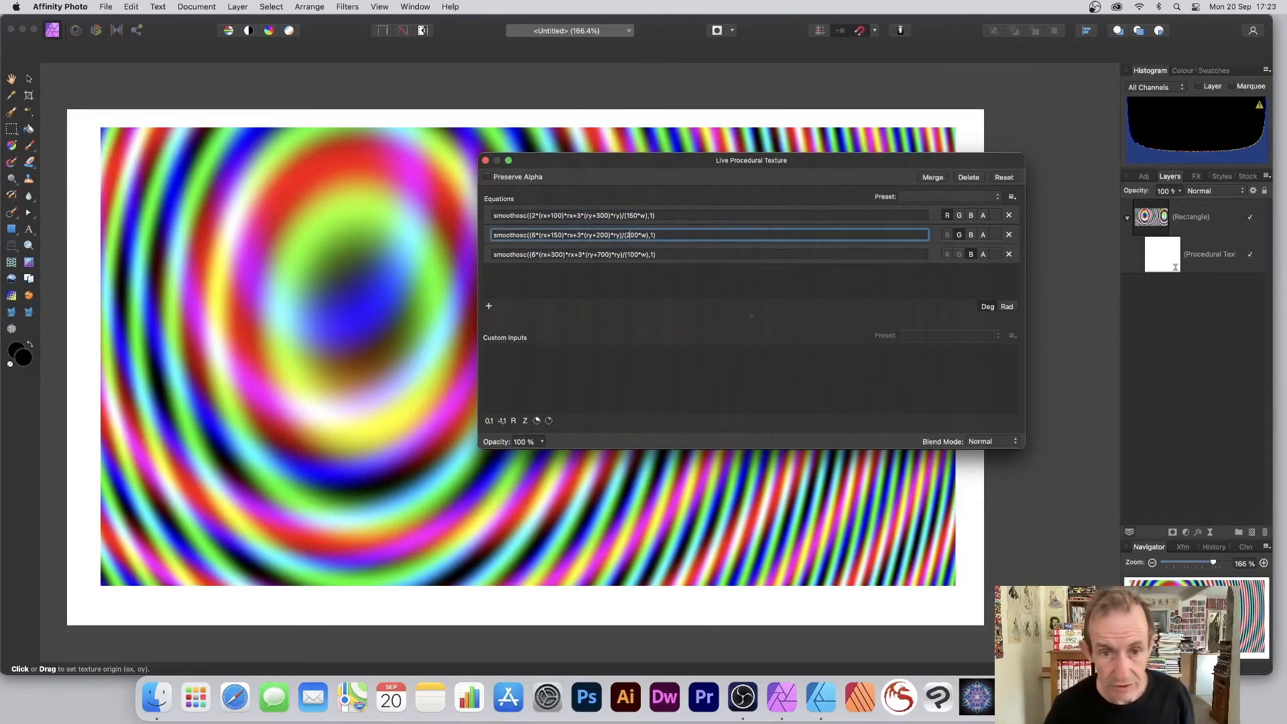
pyautogui.press('Return')
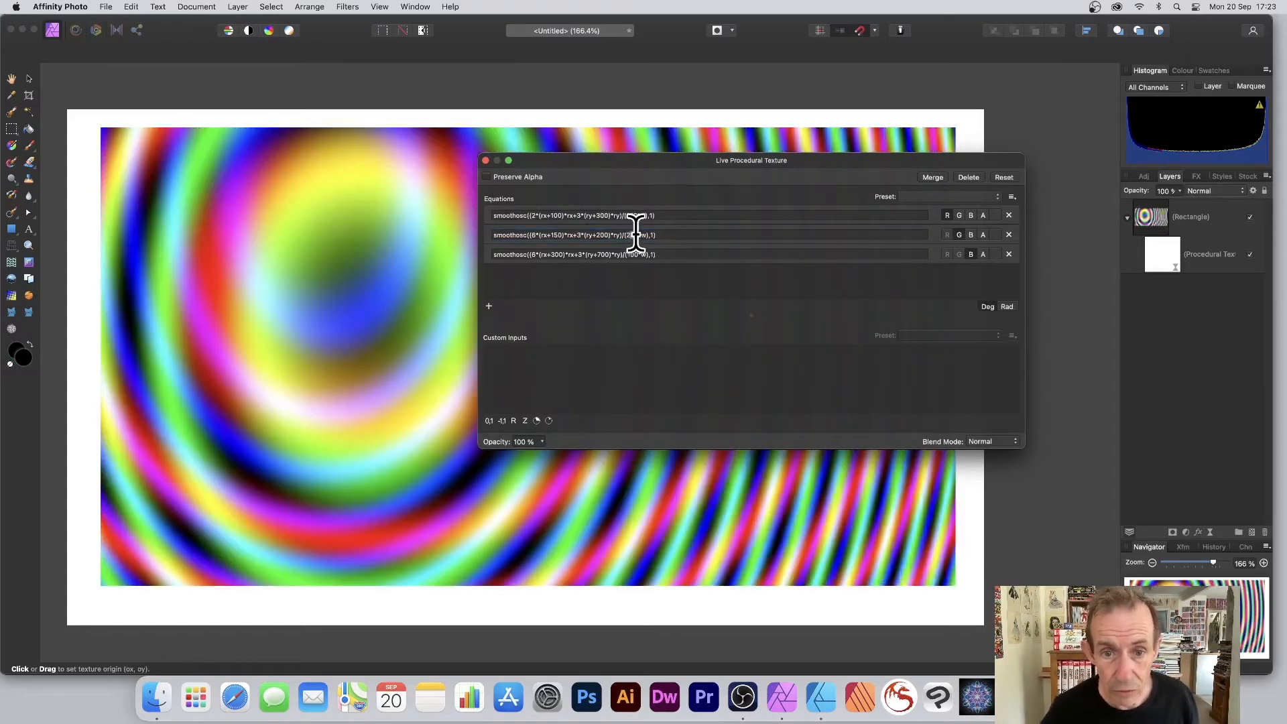
# Set the number multiplying w in the green channel equation's divisor to 50.
pyautogui.click(634, 235)
pyautogui.press('BackSpace')
pyautogui.press('BackSpace')
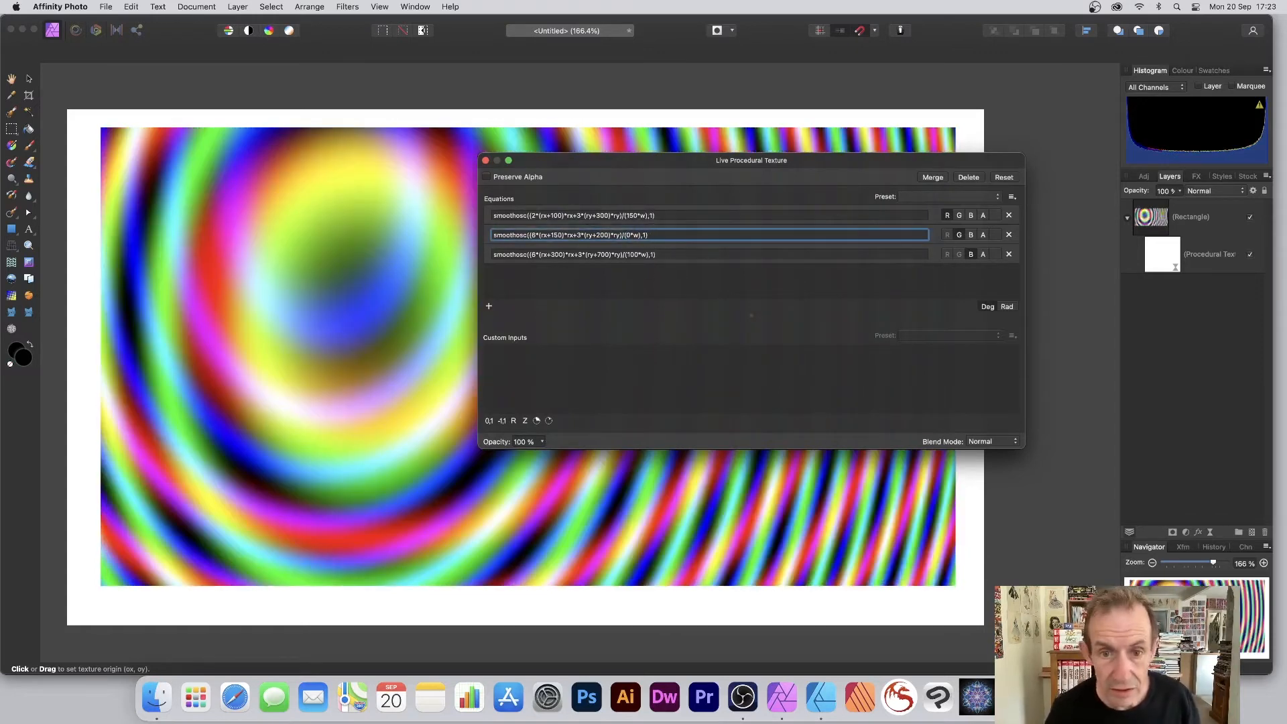
pyautogui.write('5')
pyautogui.press('Return')
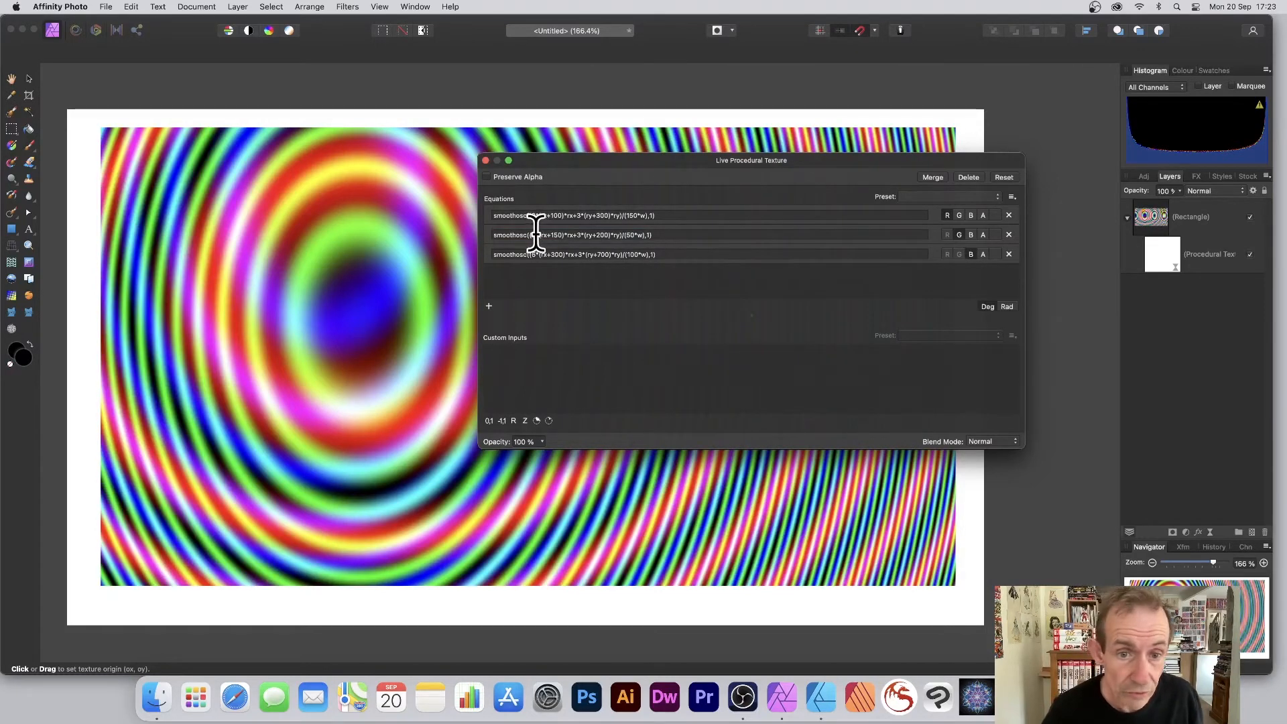
# Set the leading multiplier of the rx term in the green channel equation to 10.
pyautogui.click(632, 235)
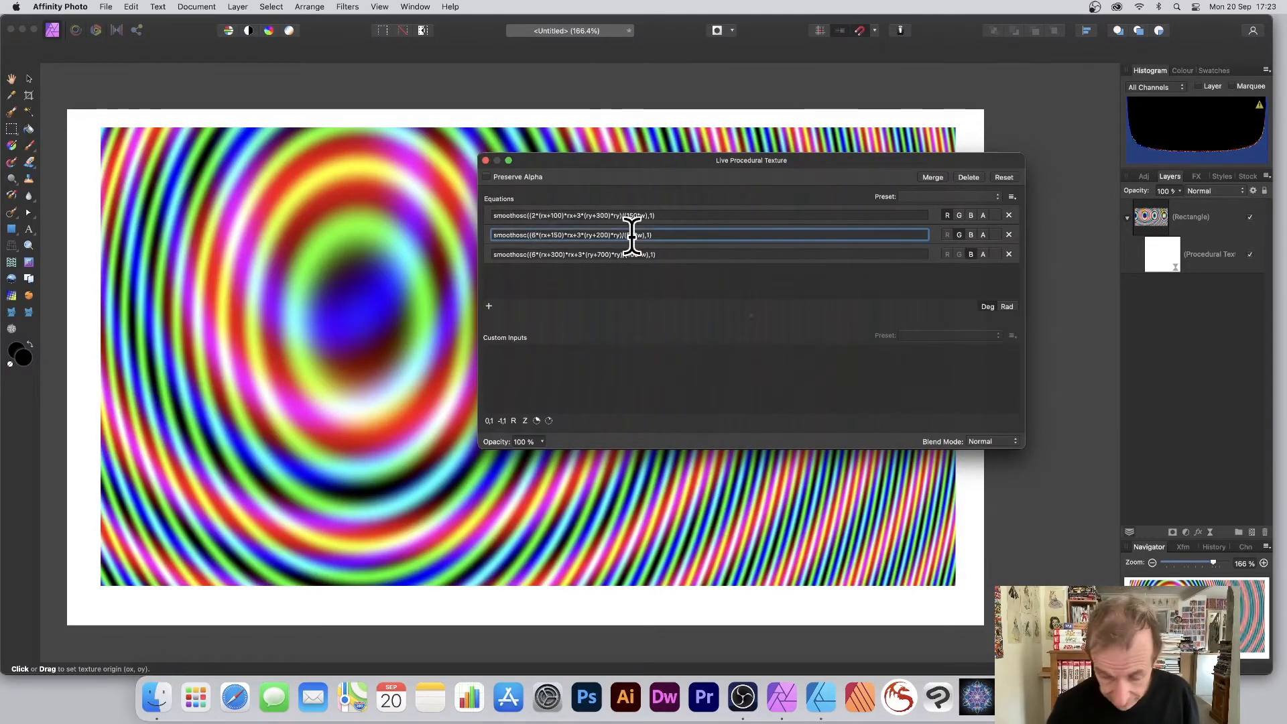
pyautogui.press('BackSpace')
pyautogui.write('10')
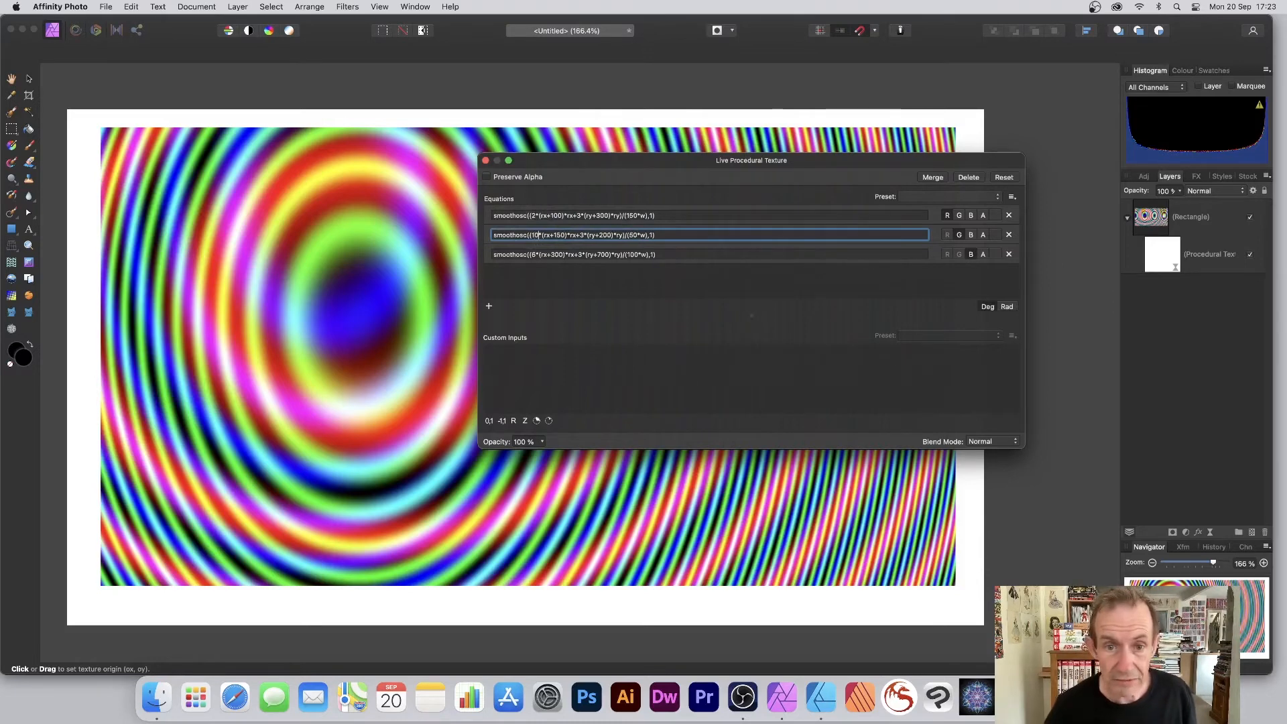
pyautogui.press('Return')
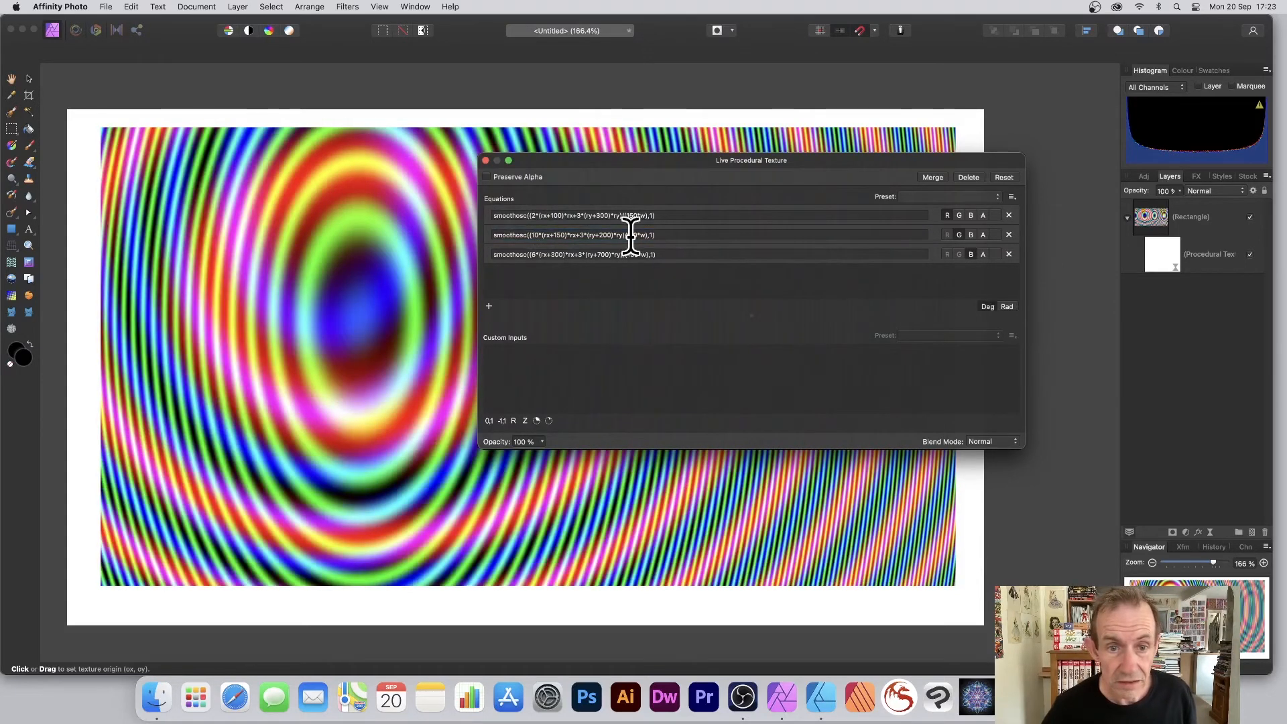
# Set the leading multiplier of the rx term in the blue channel equation to 2.
pyautogui.click(536, 254)
pyautogui.press('BackSpace')
pyautogui.write('2')
pyautogui.press('Return')
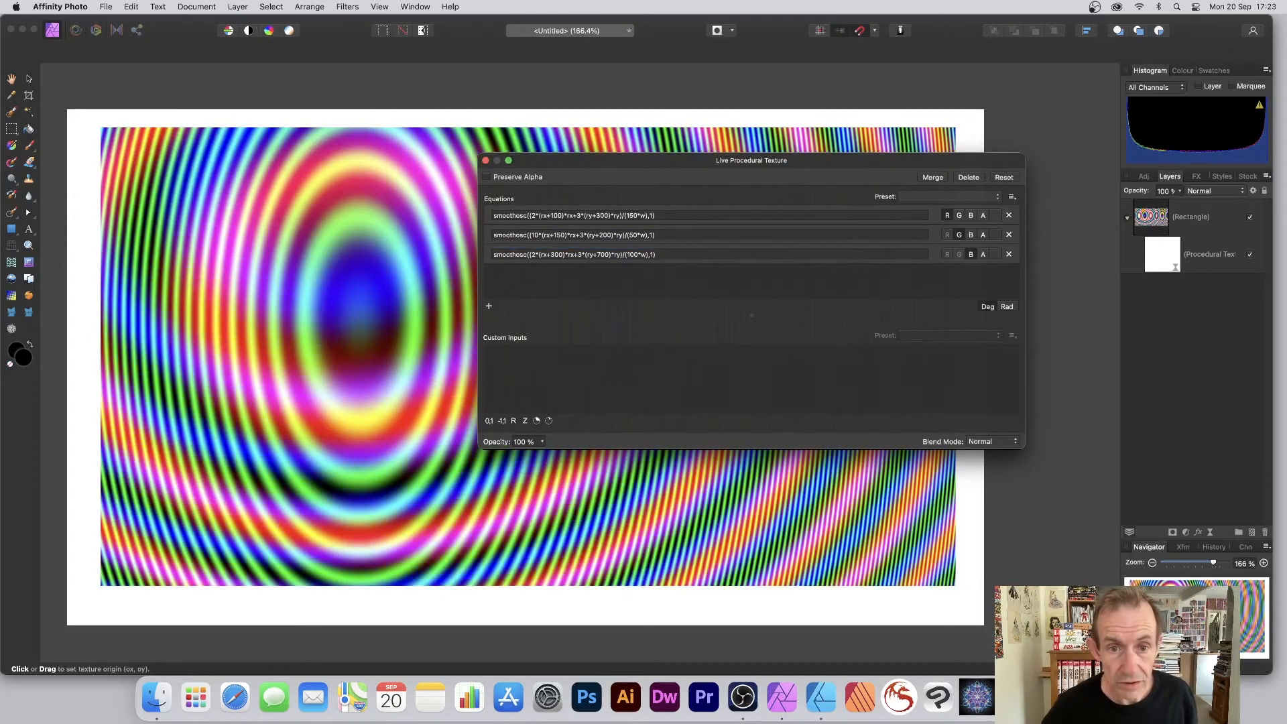
# Change the plus sign between the rx and ry terms of the blue channel equation to a minus.
pyautogui.click(578, 254)
pyautogui.press('BackSpace')
pyautogui.write('-')
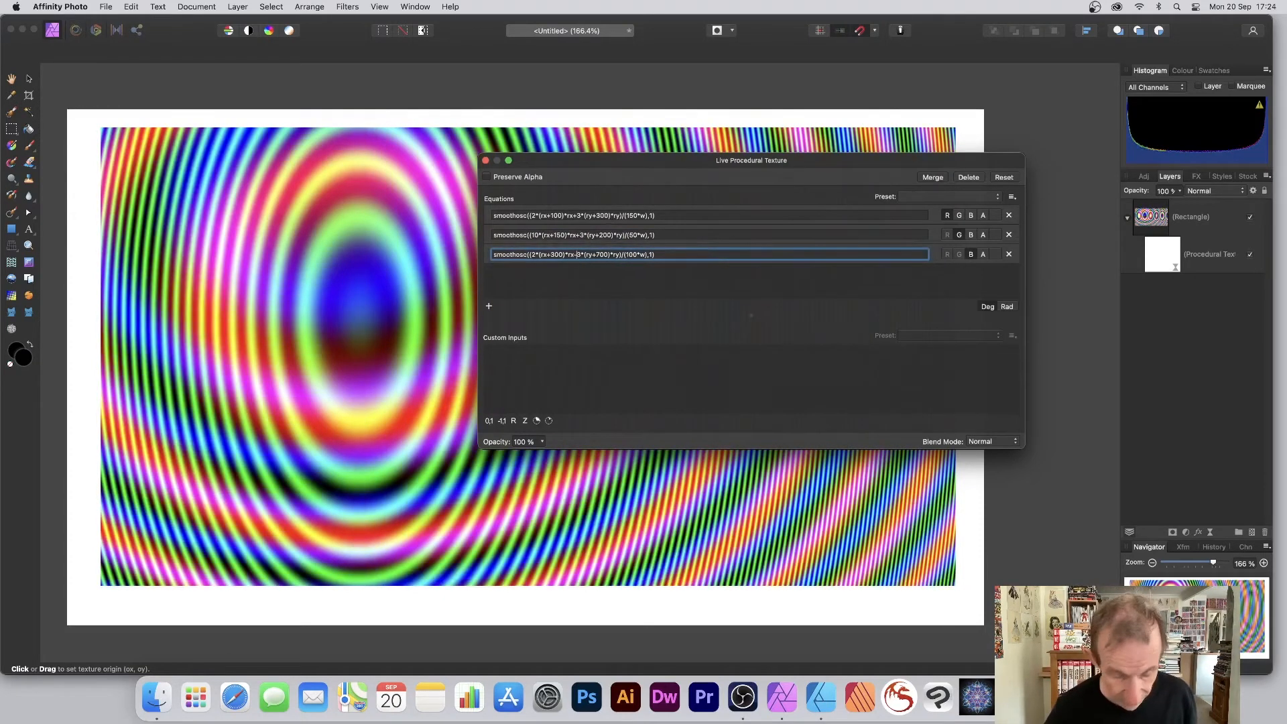
pyautogui.press('Return')
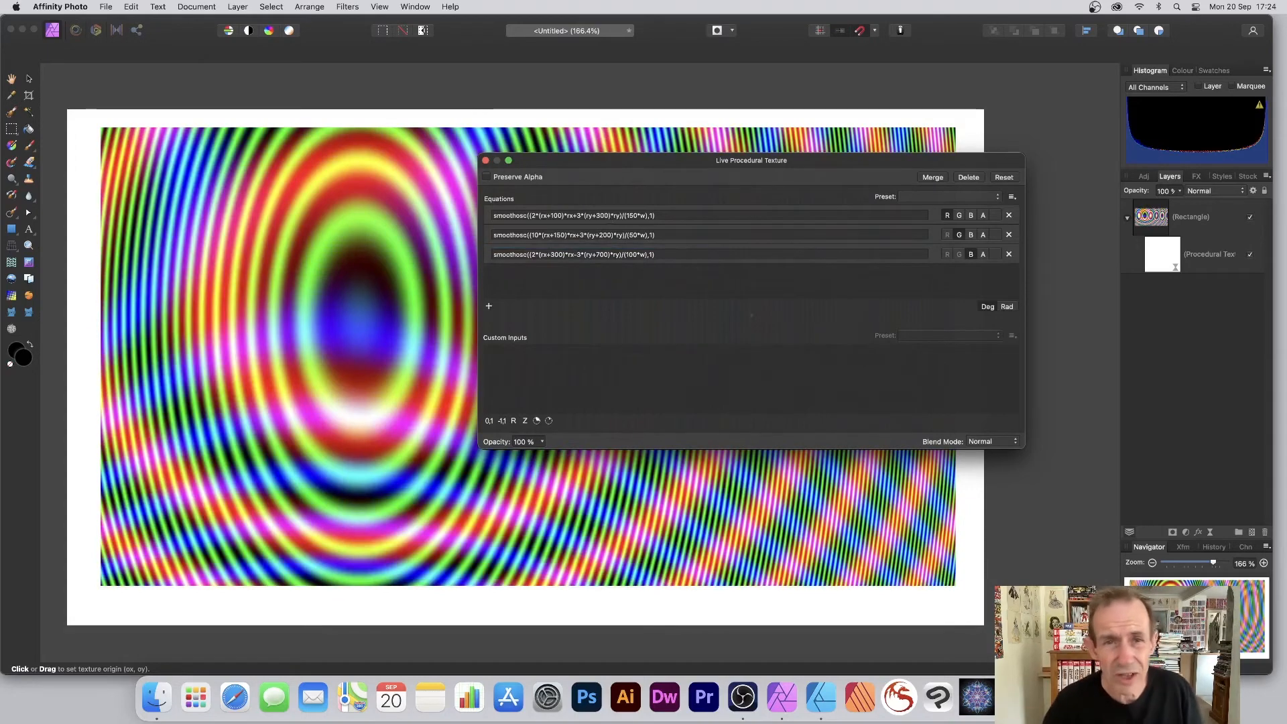
# Close the Live Procedural Texture settings, keeping the filter on the rectangle.
pyautogui.moveTo(667, 161); pyautogui.dragTo(916, 169)
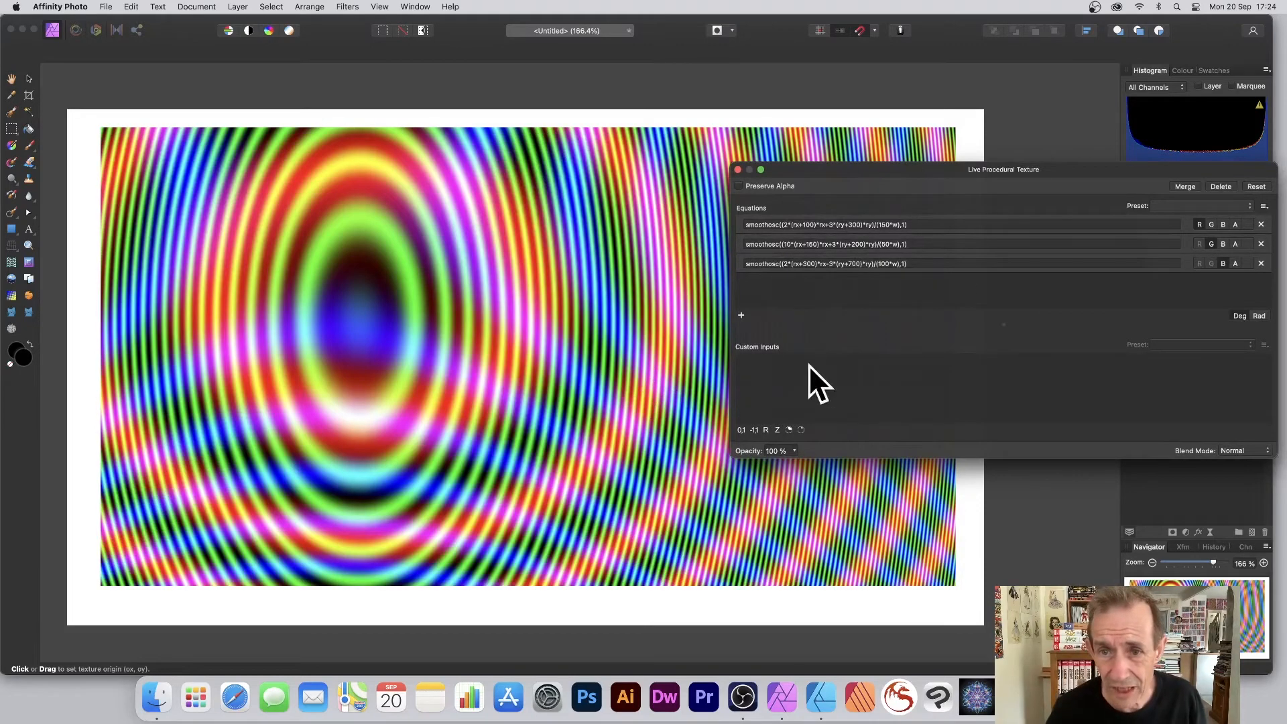
pyautogui.moveTo(849, 170); pyautogui.dragTo(563, 131)
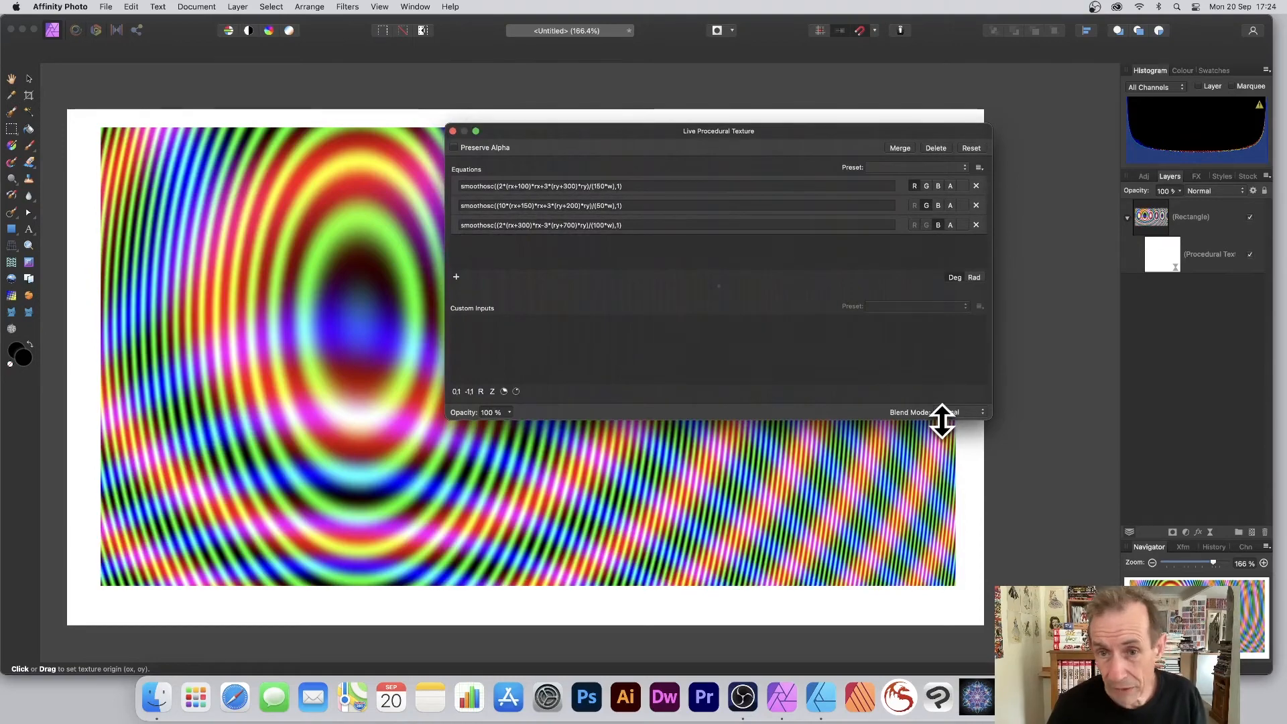
pyautogui.click(452, 131)
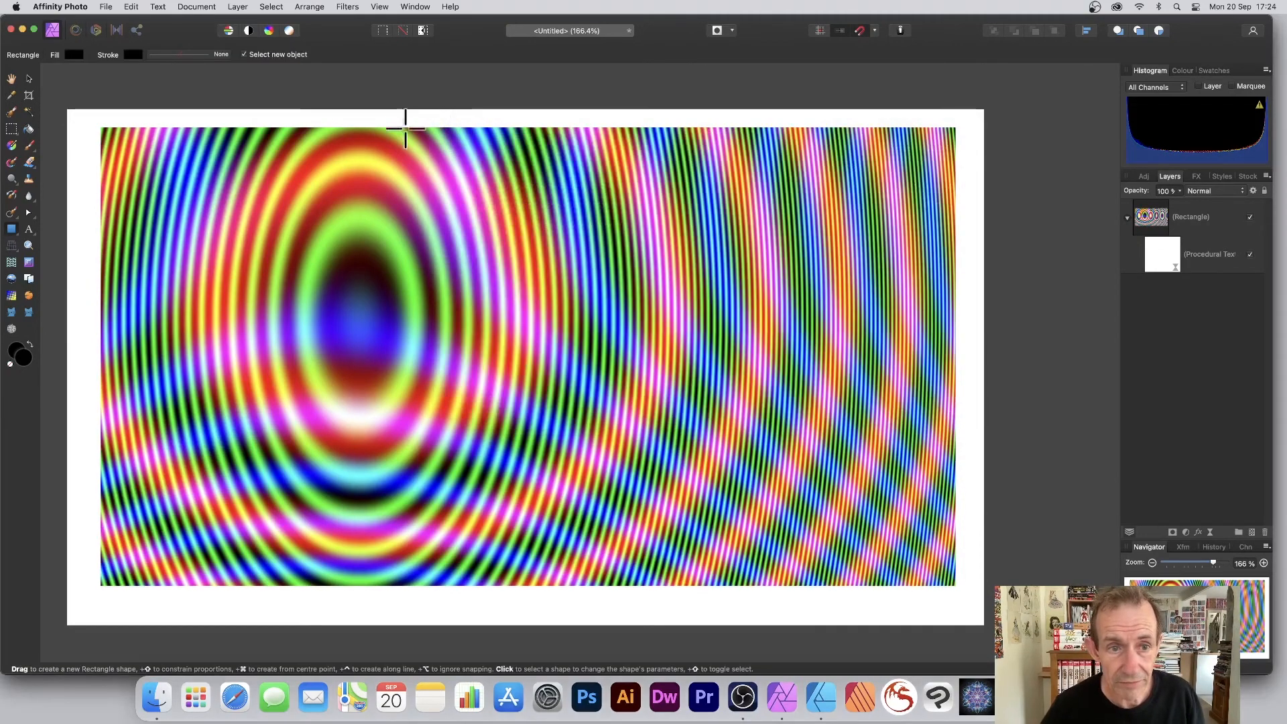
# Select the textured rectangle and transfer the document to Affinity Designer for editing.
pyautogui.click(29, 78)
pyautogui.click(244, 231)
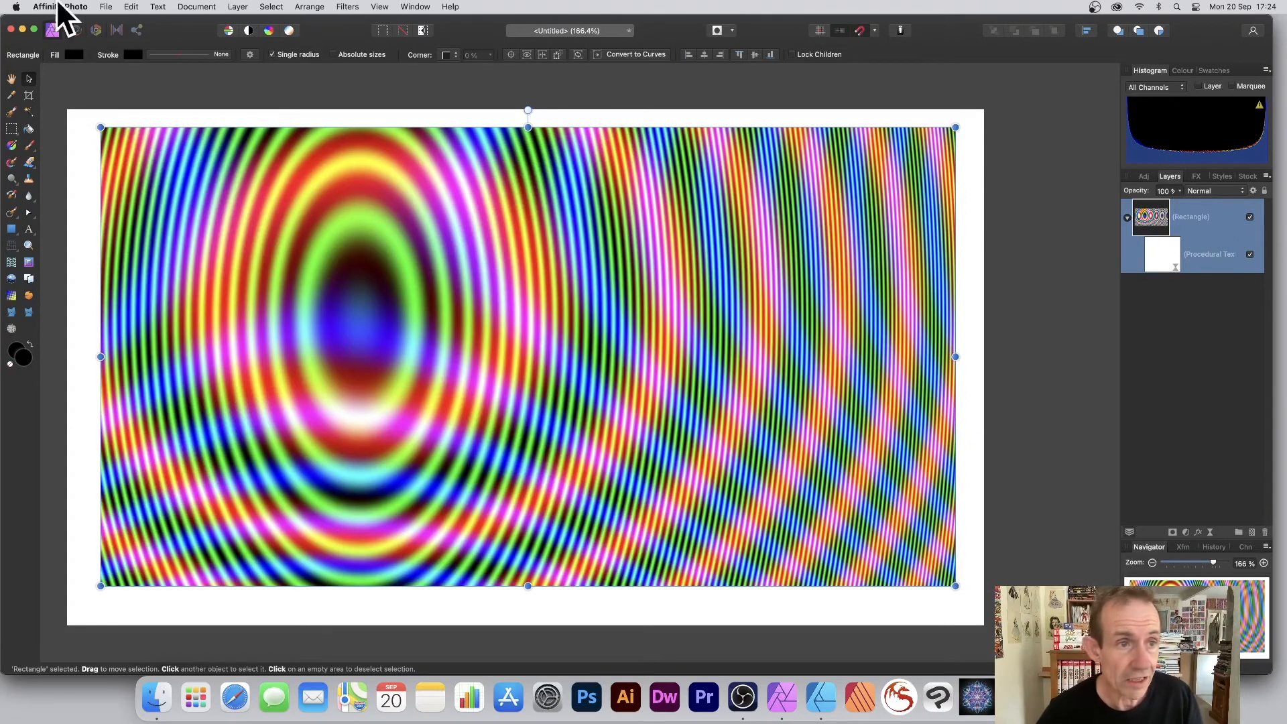
pyautogui.click(105, 7)
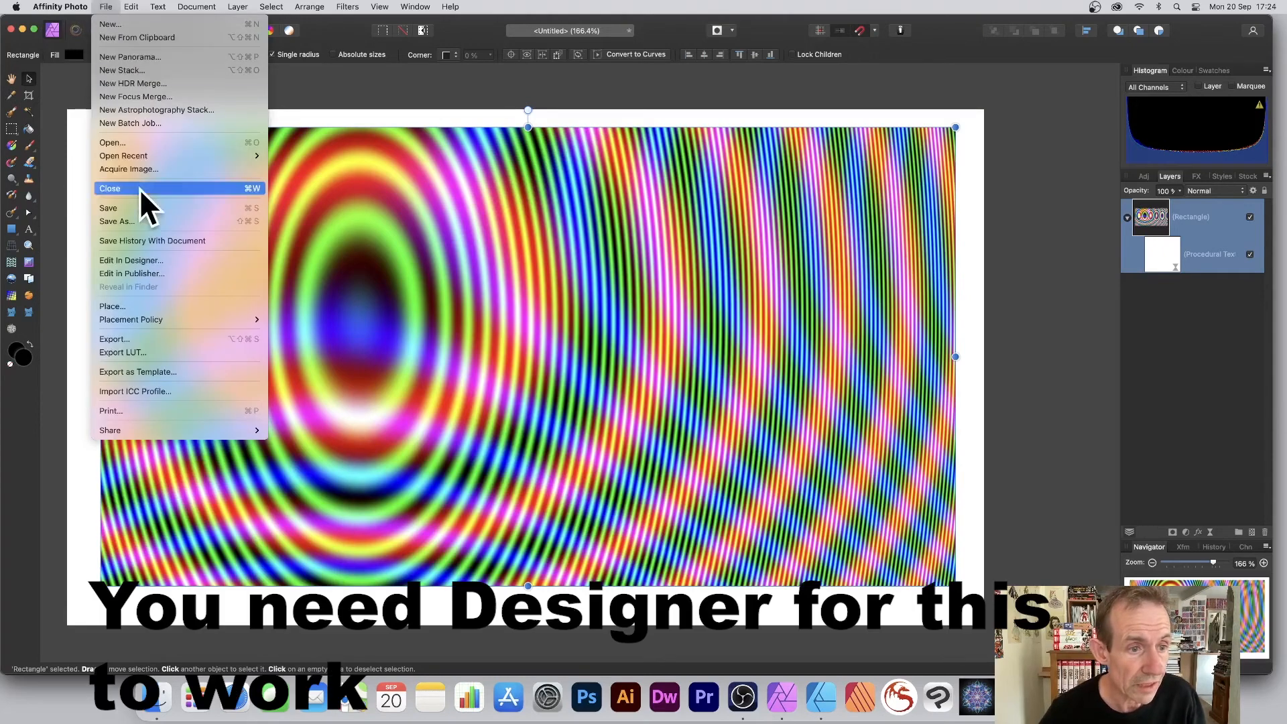
pyautogui.click(133, 259)
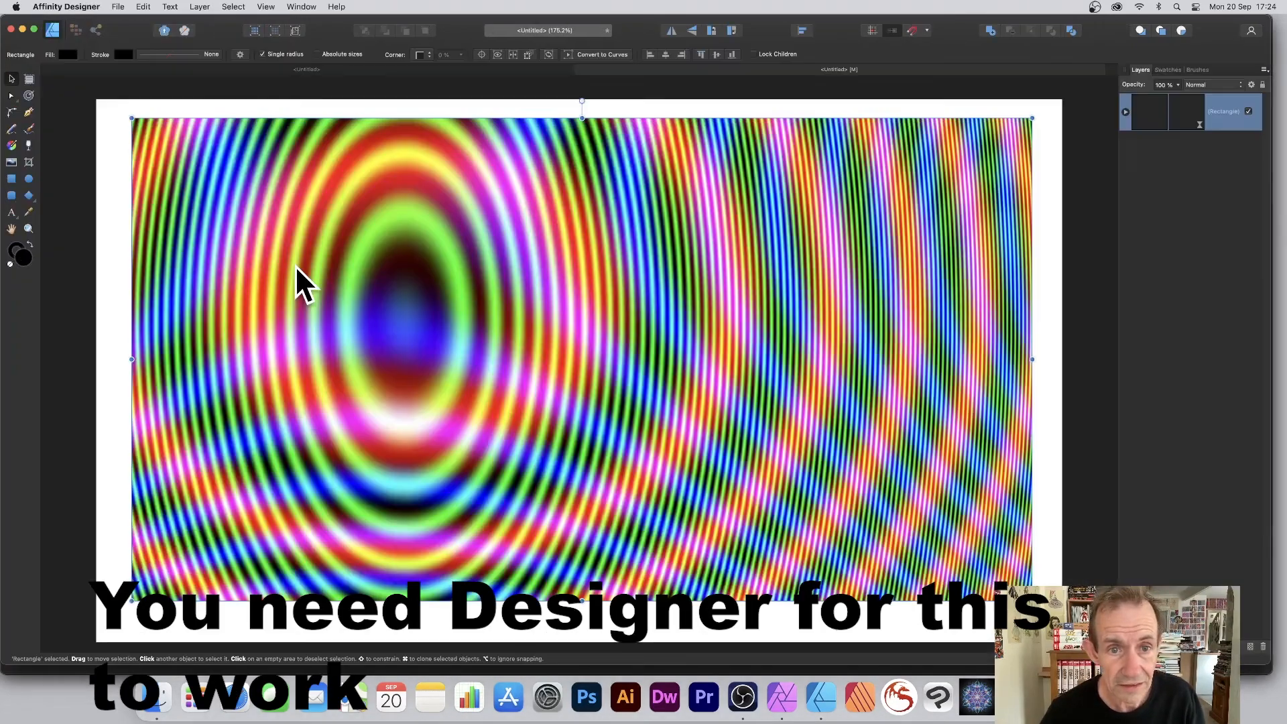
# Reopen the settings of the rectangle's Procedural Texture filter and widen the dialog to show the full equations.
pyautogui.click(1125, 112)
pyautogui.click(1156, 147)
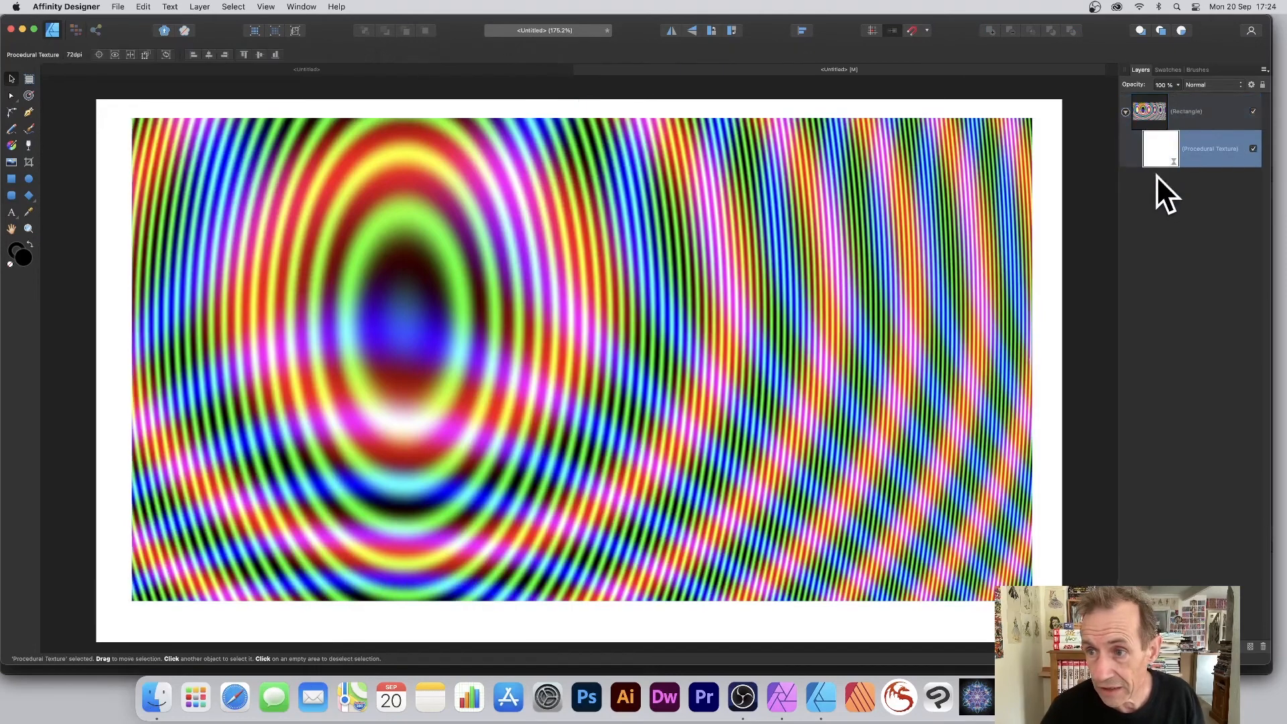
pyautogui.doubleClick(1155, 144)
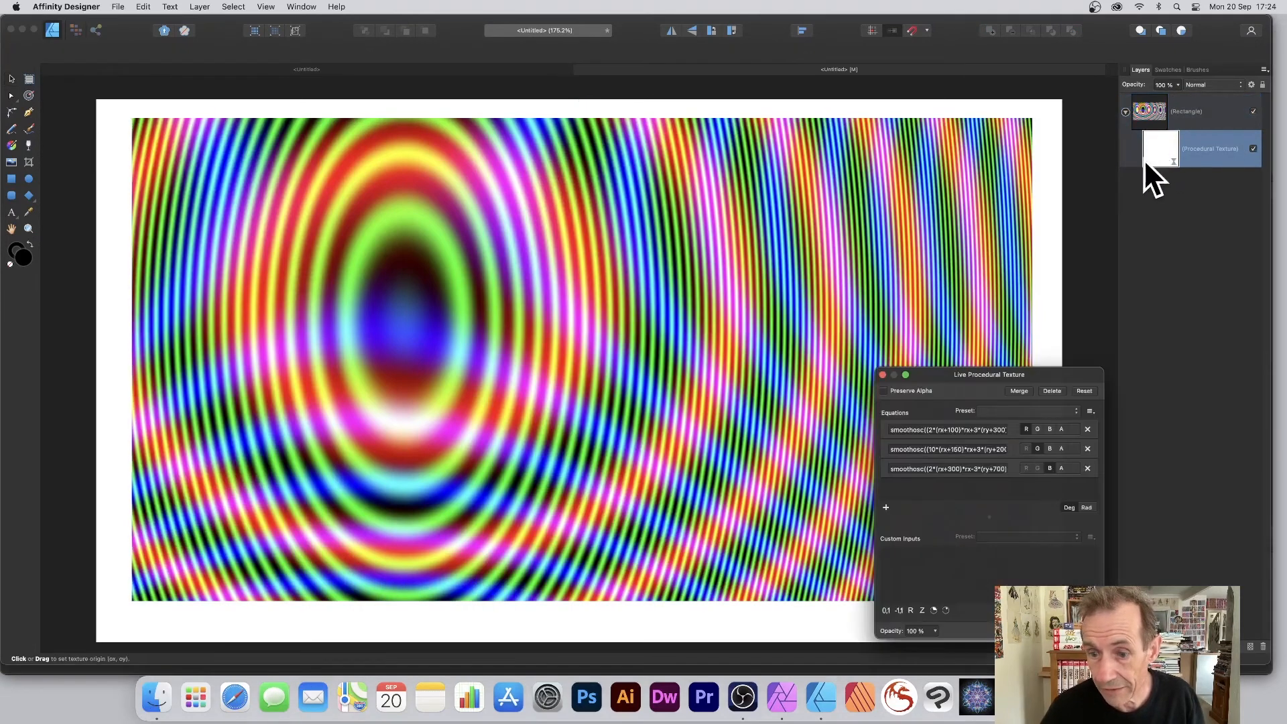
pyautogui.moveTo(995, 375); pyautogui.dragTo(729, 167)
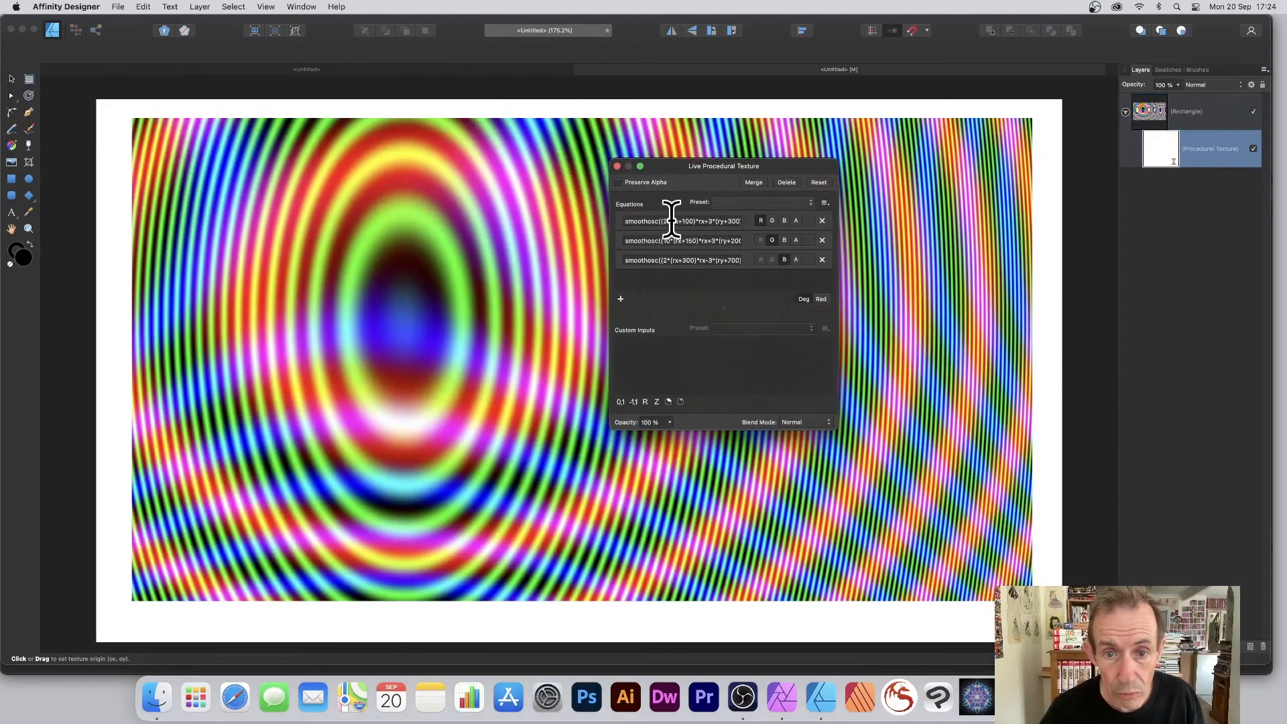
pyautogui.moveTo(835, 427); pyautogui.dragTo(1210, 433)
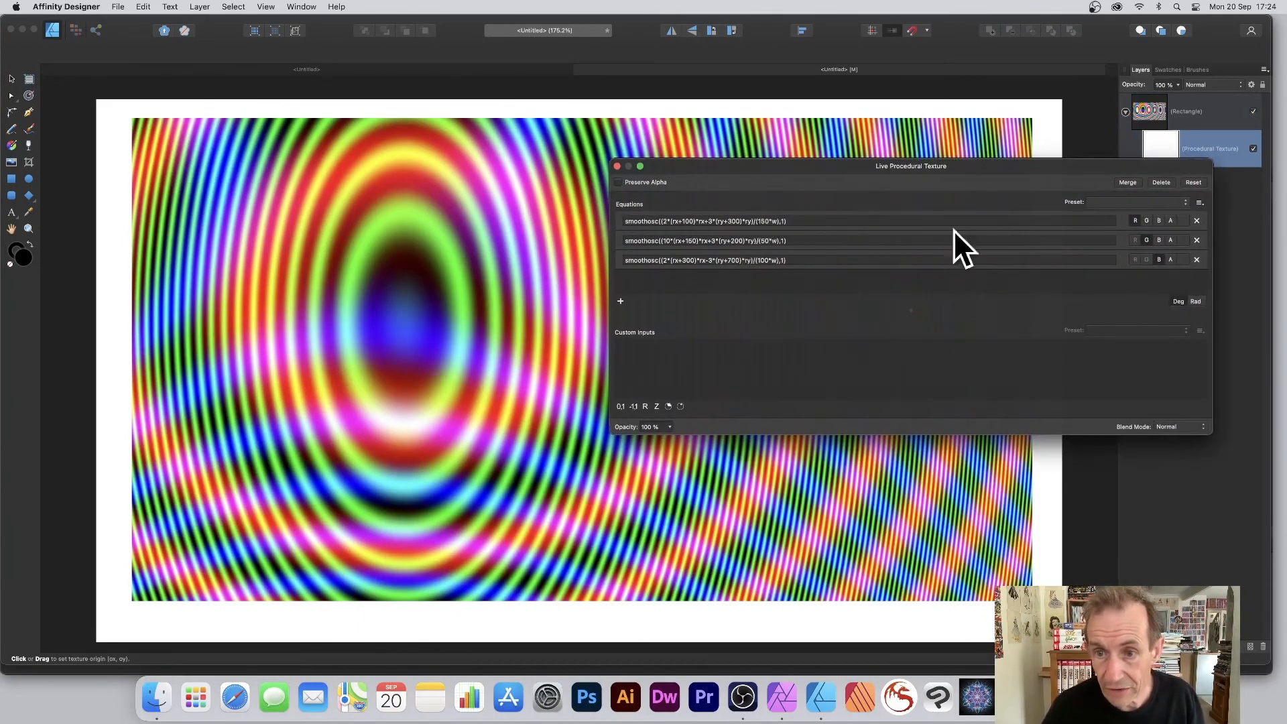
pyautogui.moveTo(888, 167); pyautogui.dragTo(628, 197)
# Append a copy of the red channel's smoothosc expression to the end of that equation, joined with a plus sign.
pyautogui.click(541, 249)
pyautogui.press('super+c')
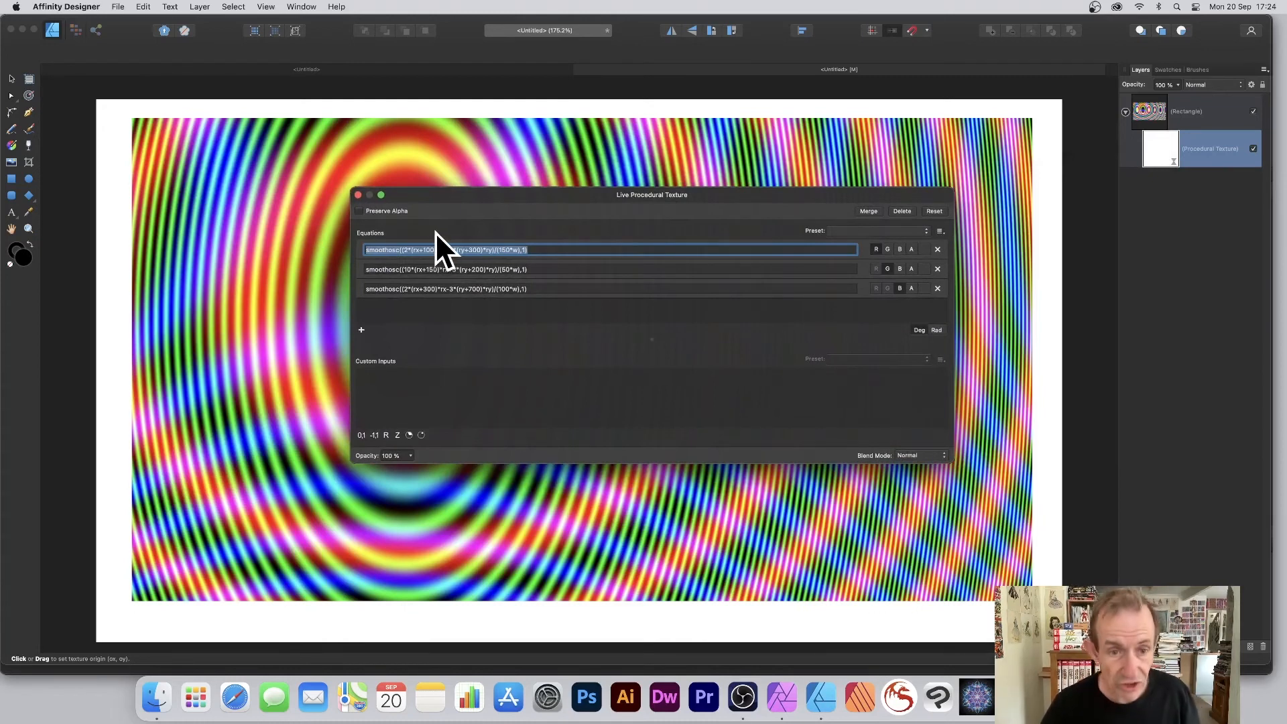
pyautogui.click(543, 250)
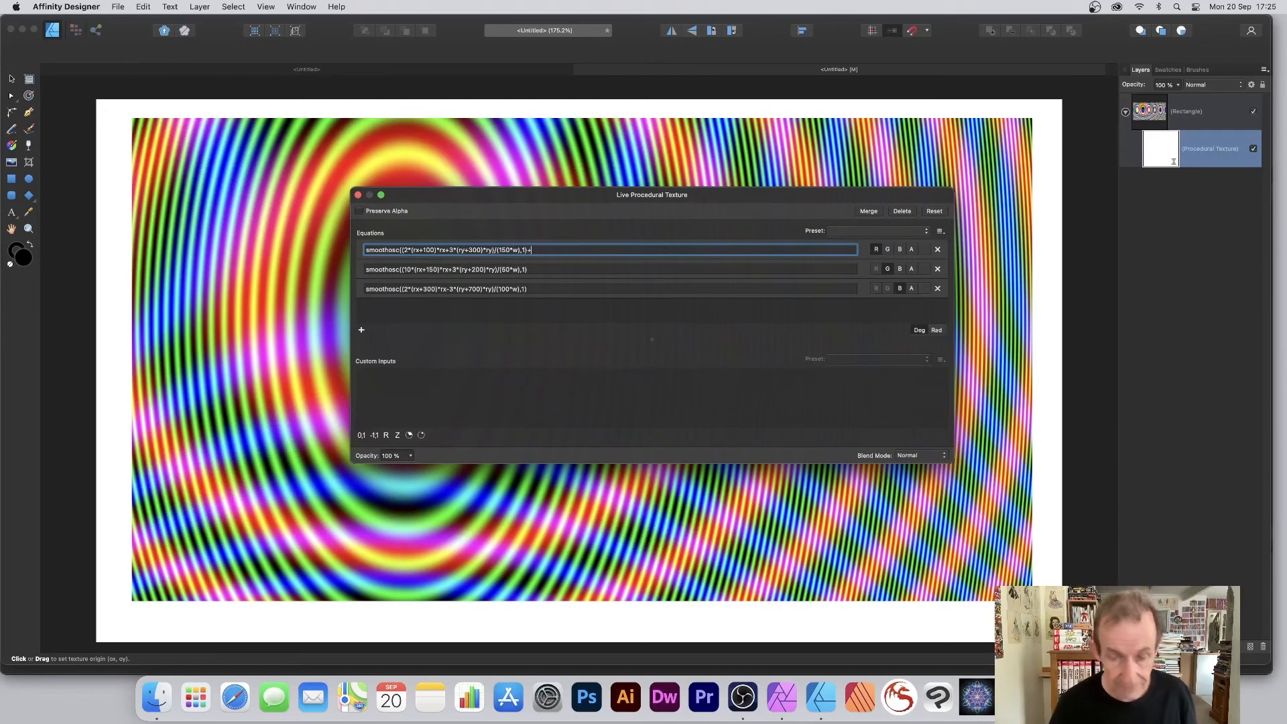
pyautogui.write('+')
pyautogui.press('super+v')
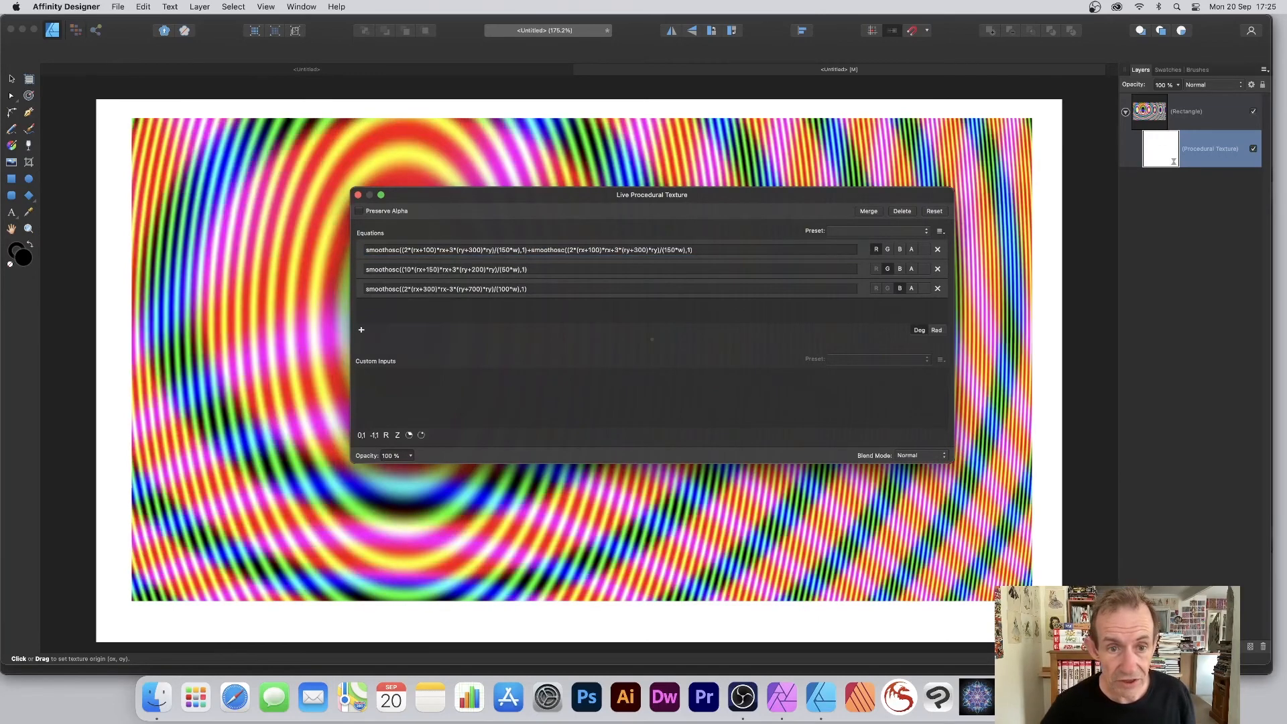
# Set the leading rx multiplier in the red channel equation's second smoothosc expression to 6.
pyautogui.moveTo(551, 192); pyautogui.dragTo(690, 222)
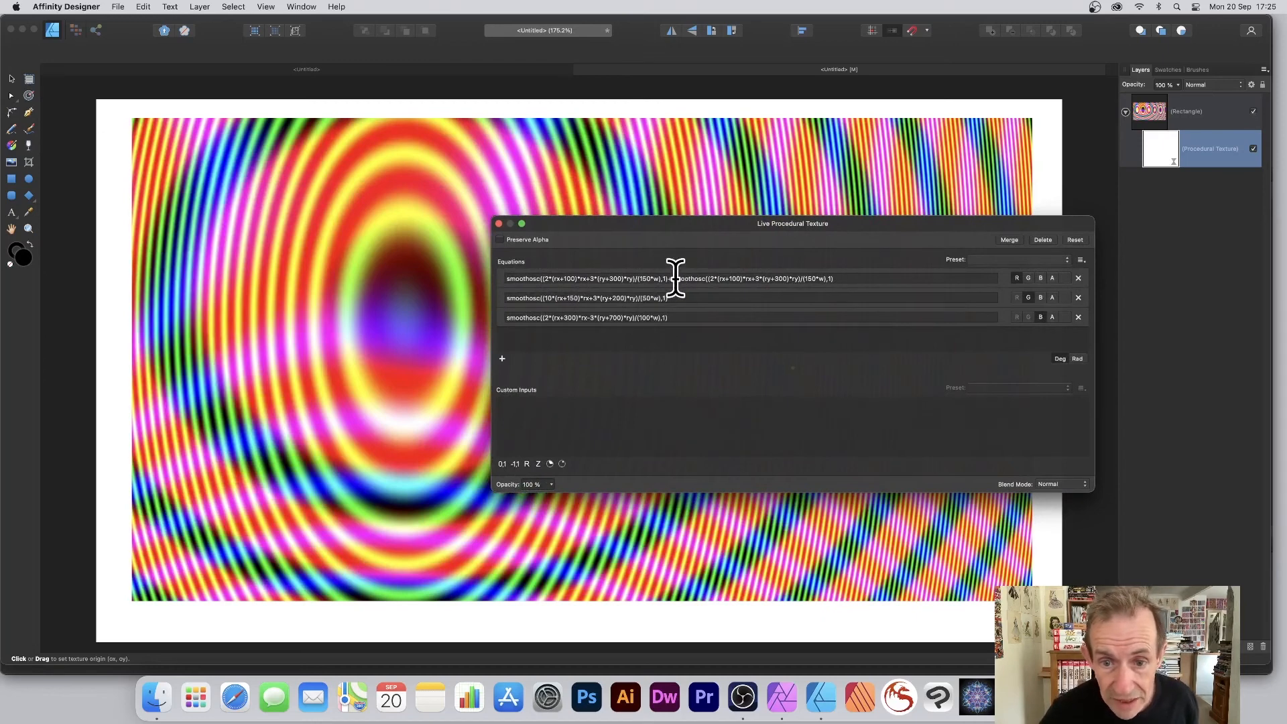
pyautogui.click(714, 279)
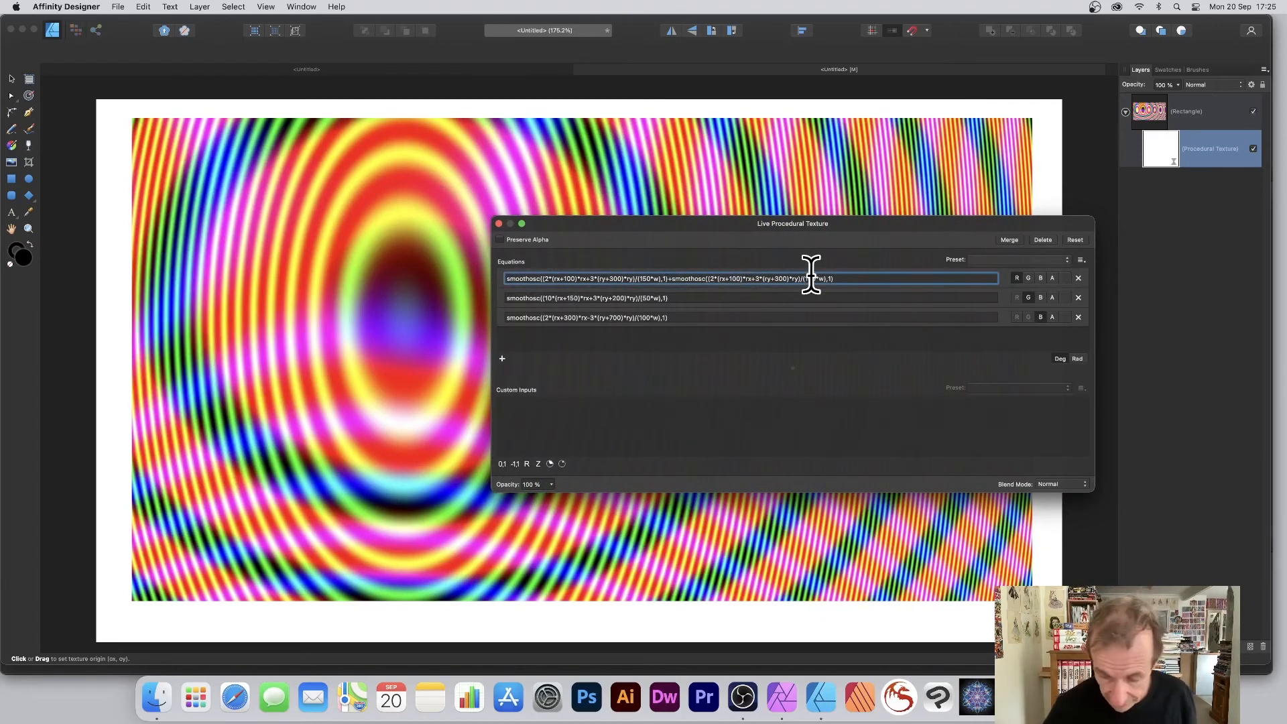
pyautogui.press('BackSpace')
pyautogui.write('6')
pyautogui.press('Return')
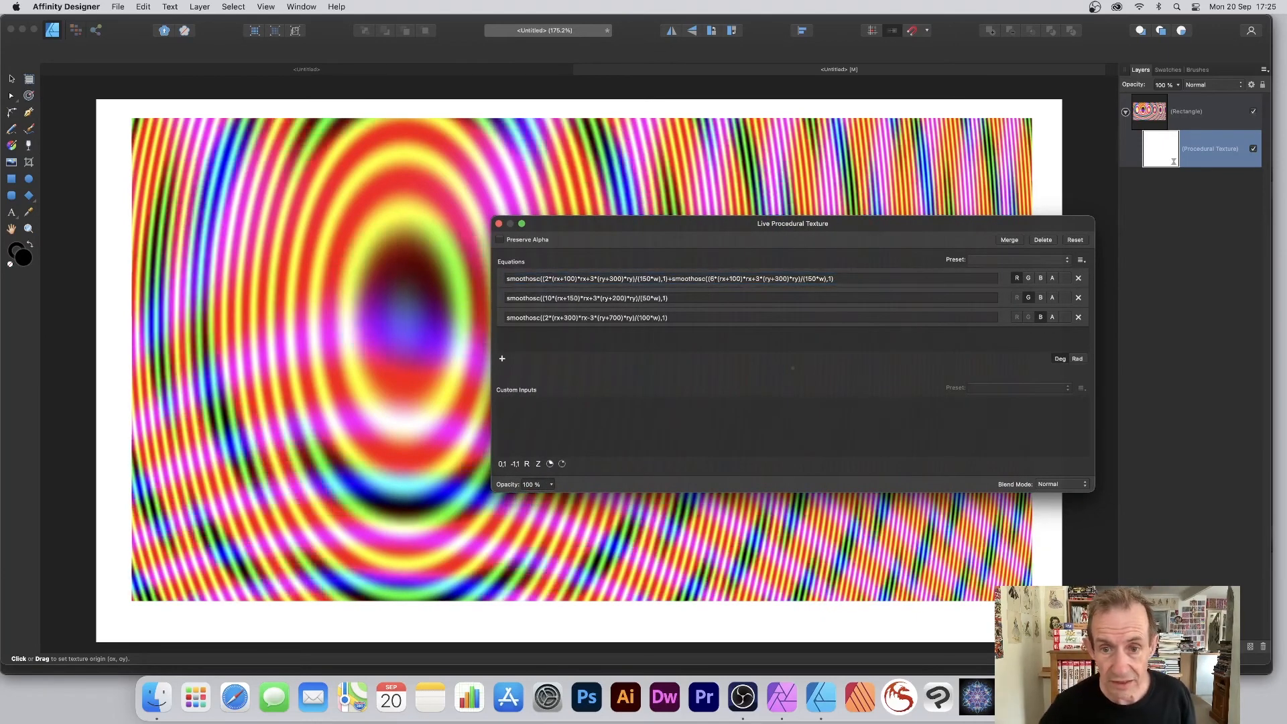
# Replace the rx factor after (rx+100) with ry in the red channel equation's second smoothosc expression and check the resulting pattern.
pyautogui.click(759, 278)
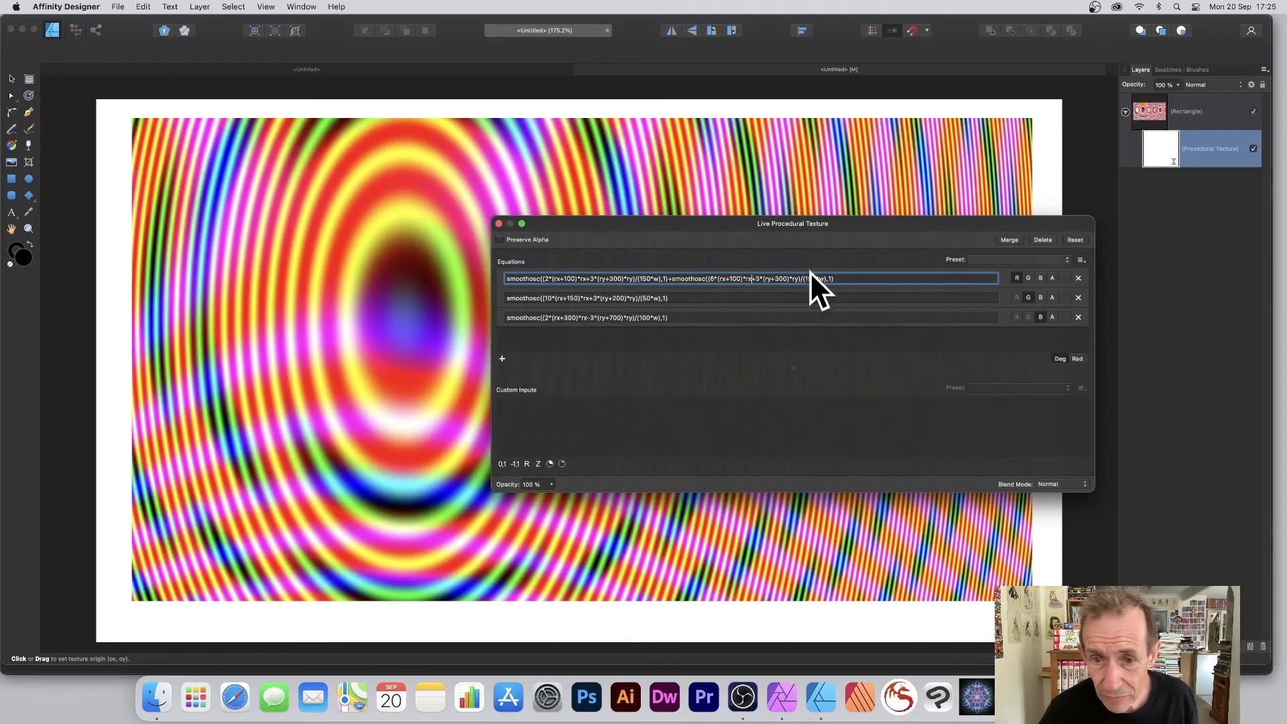
pyautogui.press('BackSpace')
pyautogui.write('y')
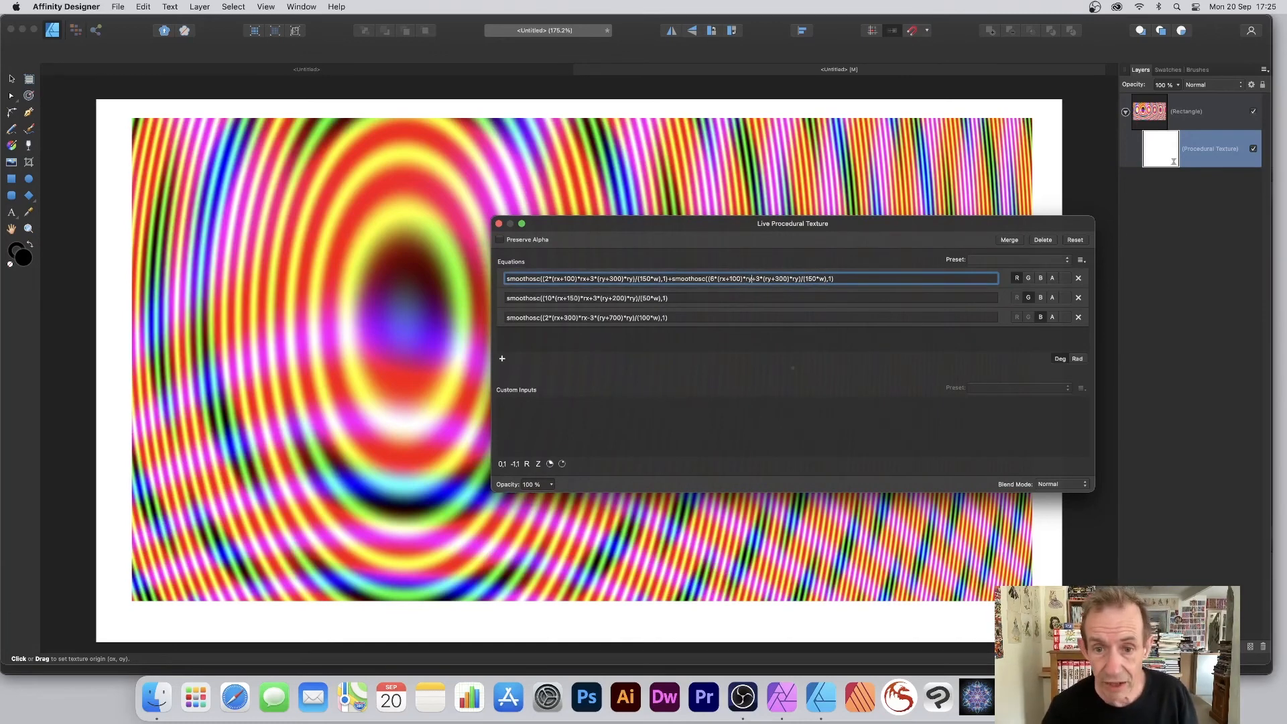
pyautogui.press('Return')
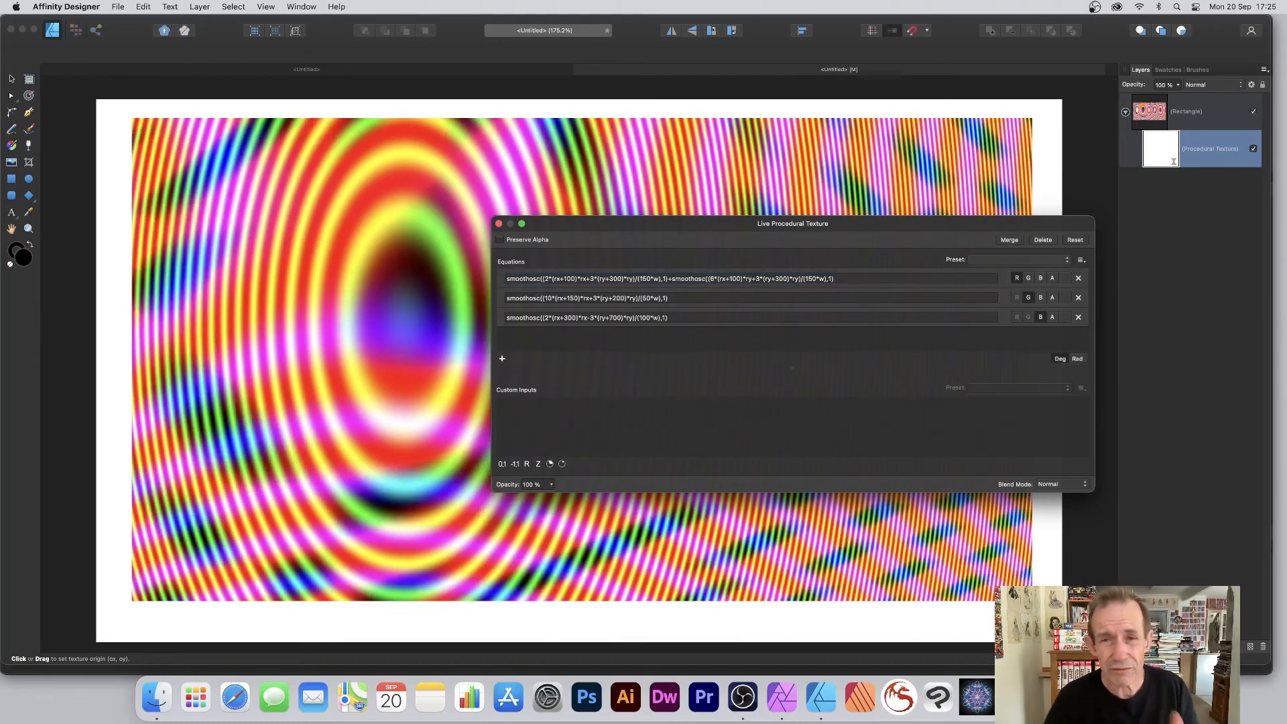
pyautogui.moveTo(811, 224); pyautogui.dragTo(413, 384)
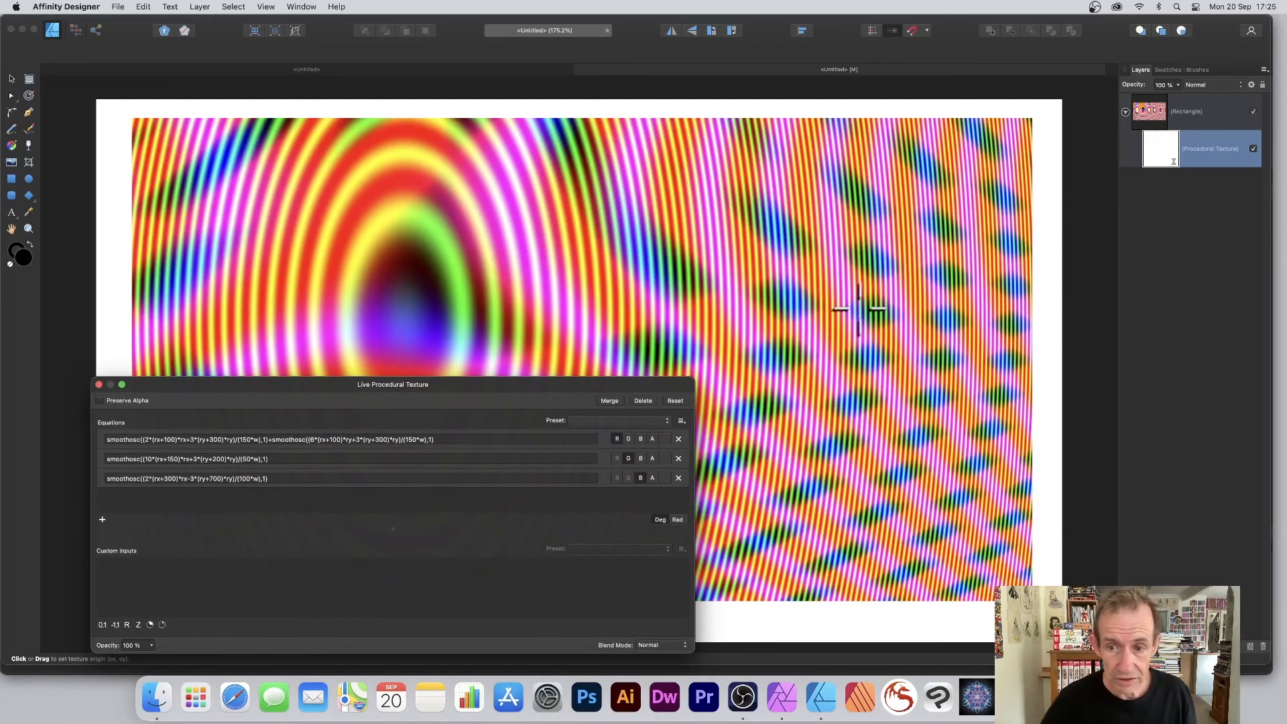
pyautogui.moveTo(530, 384); pyautogui.dragTo(829, 128)
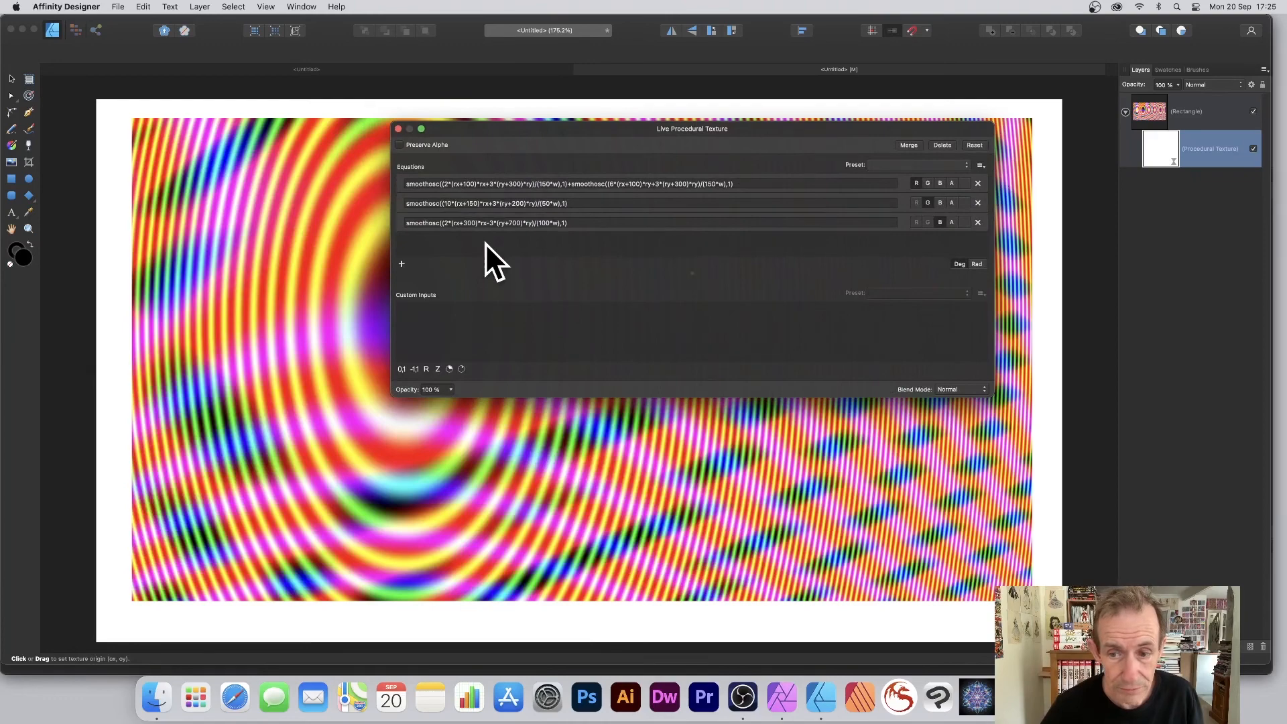
# Try the Darken blend mode and a reduced opacity on the Procedural Texture filter, restoring Normal and 100% opacity.
pyautogui.click(945, 389)
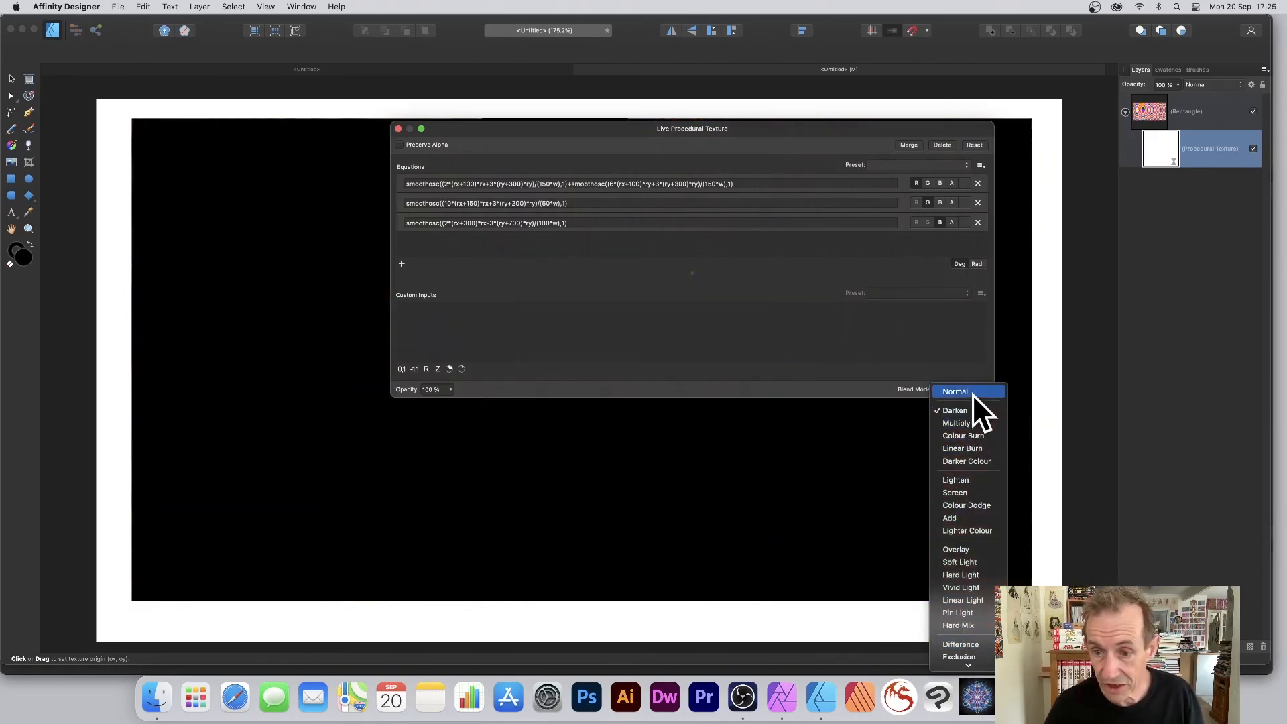
pyautogui.click(971, 394)
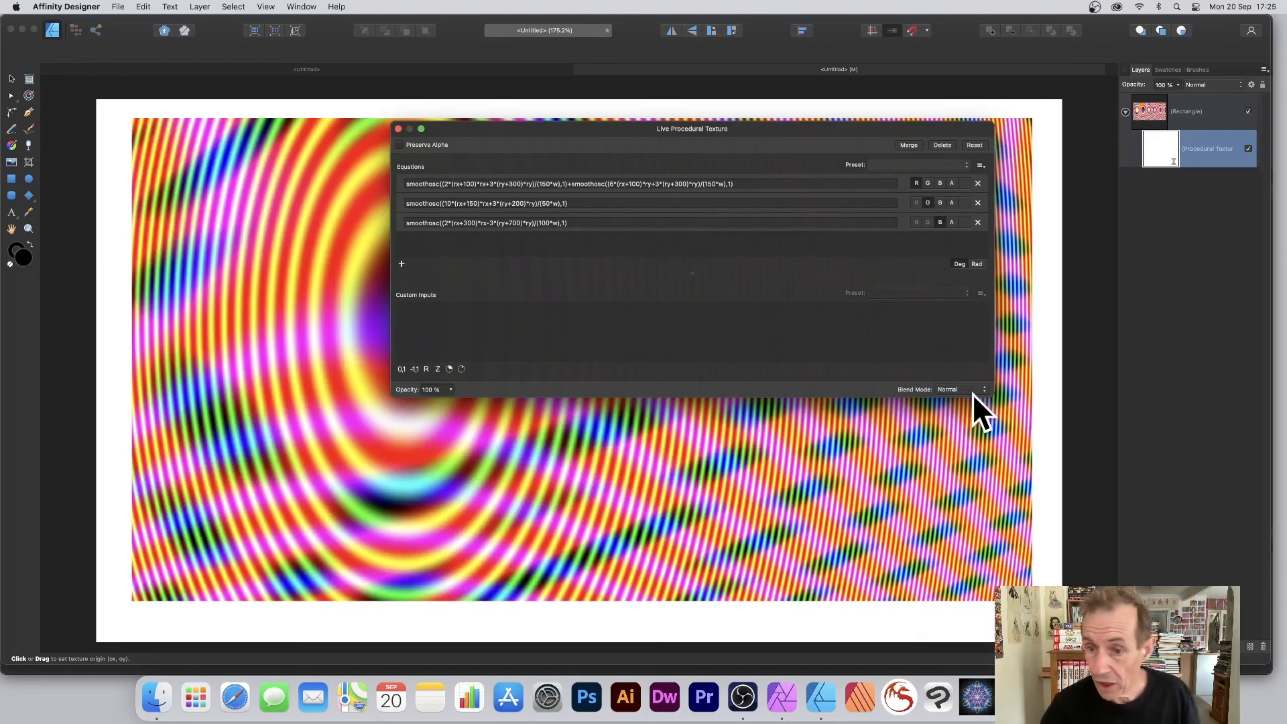
pyautogui.click(450, 389)
pyautogui.moveTo(451, 402); pyautogui.dragTo(399, 400)
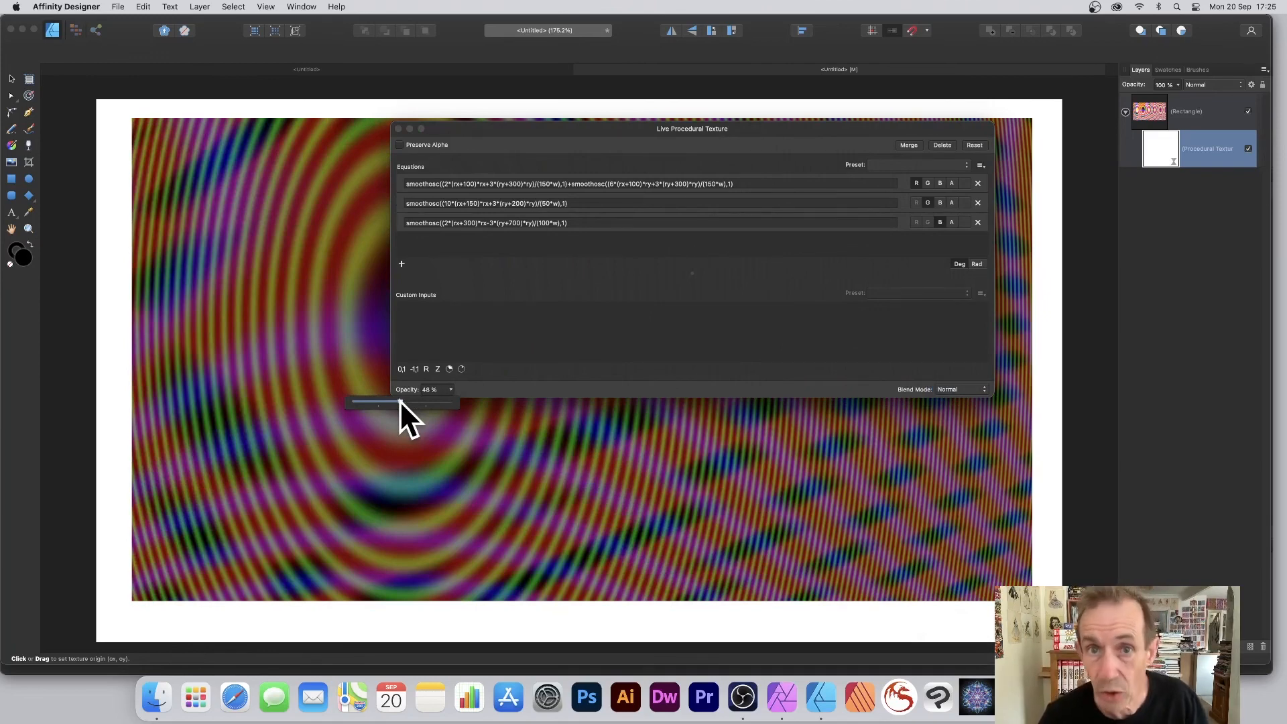
pyautogui.moveTo(400, 400); pyautogui.dragTo(539, 387)
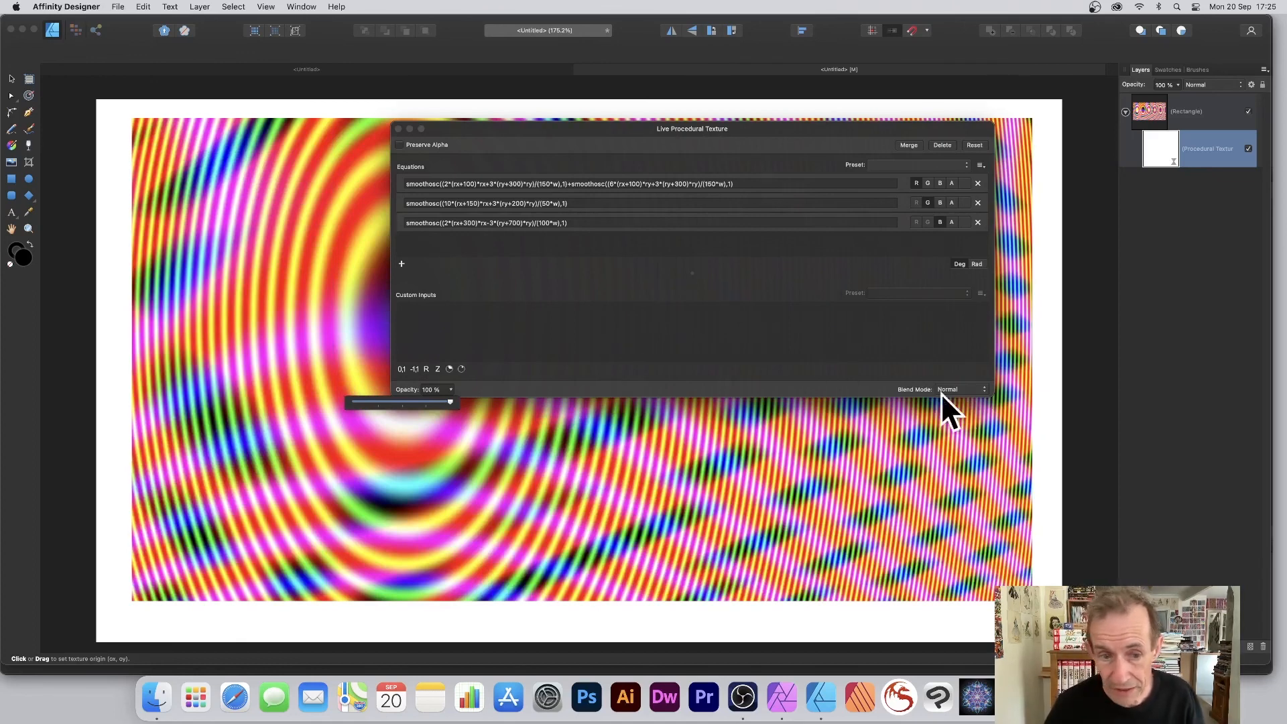
pyautogui.click(495, 385)
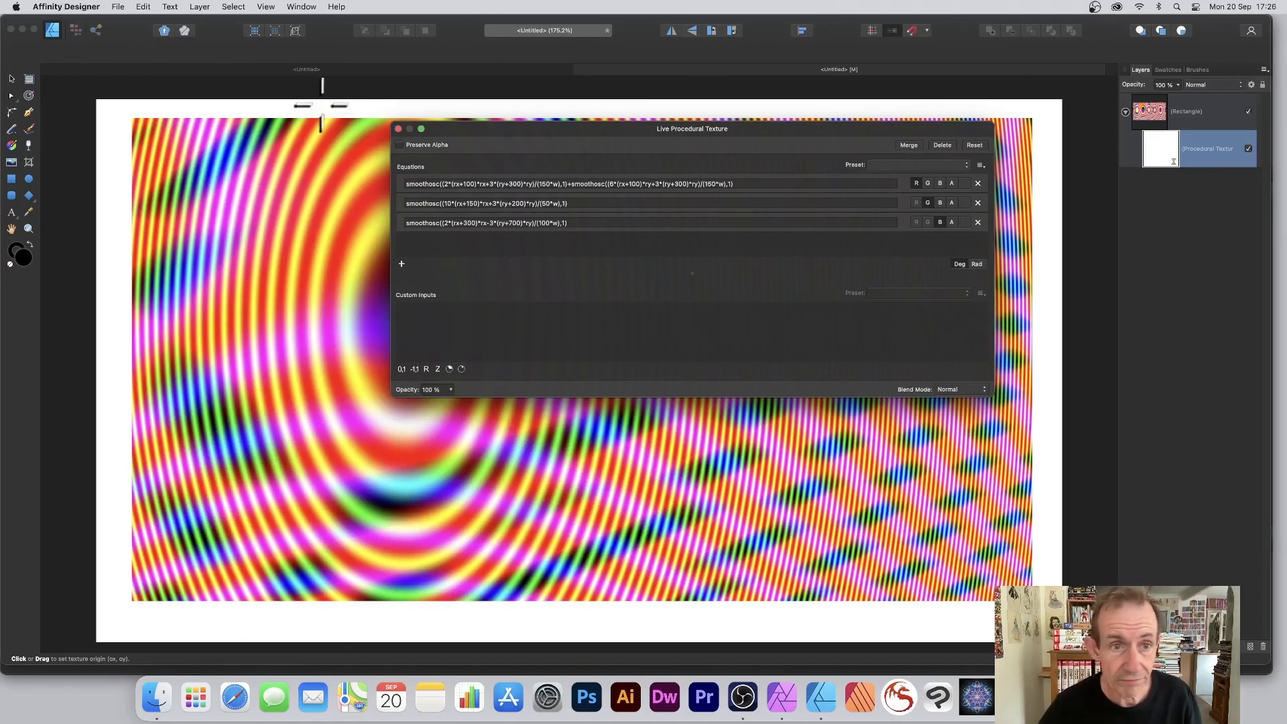
# Close the live Procedural Texture filter's settings with the edited equations kept.
pyautogui.click(398, 129)
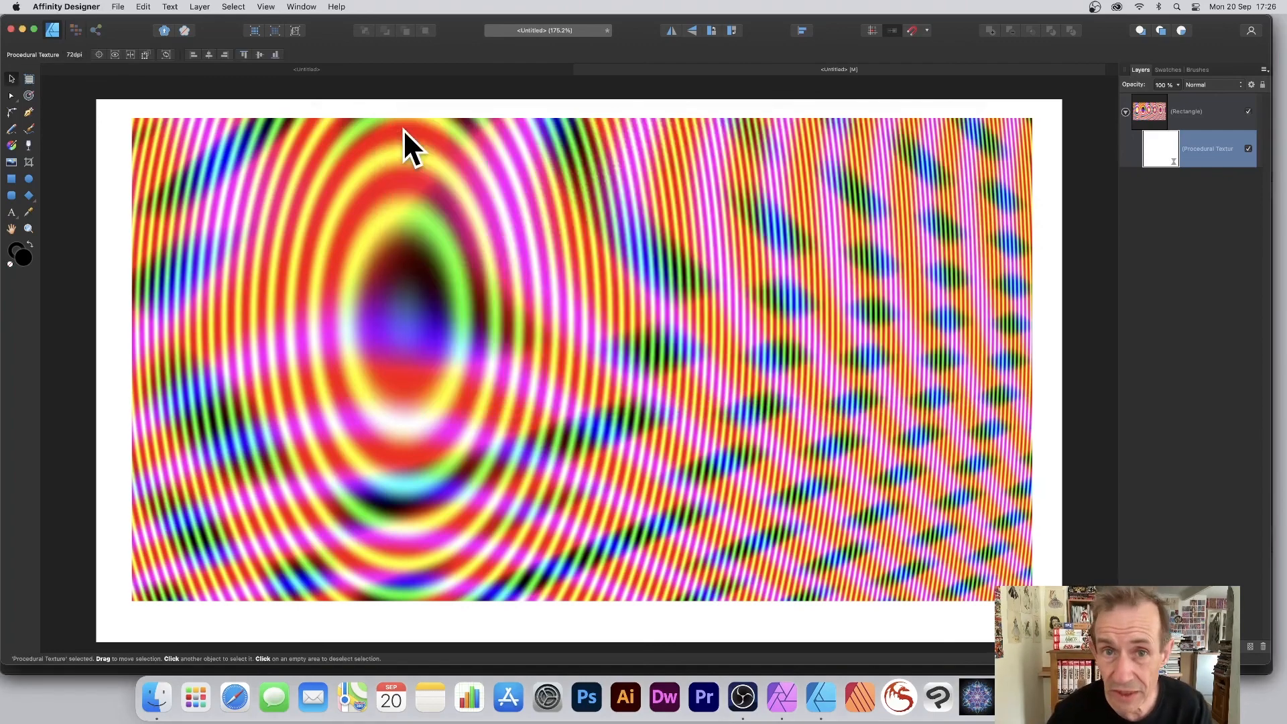